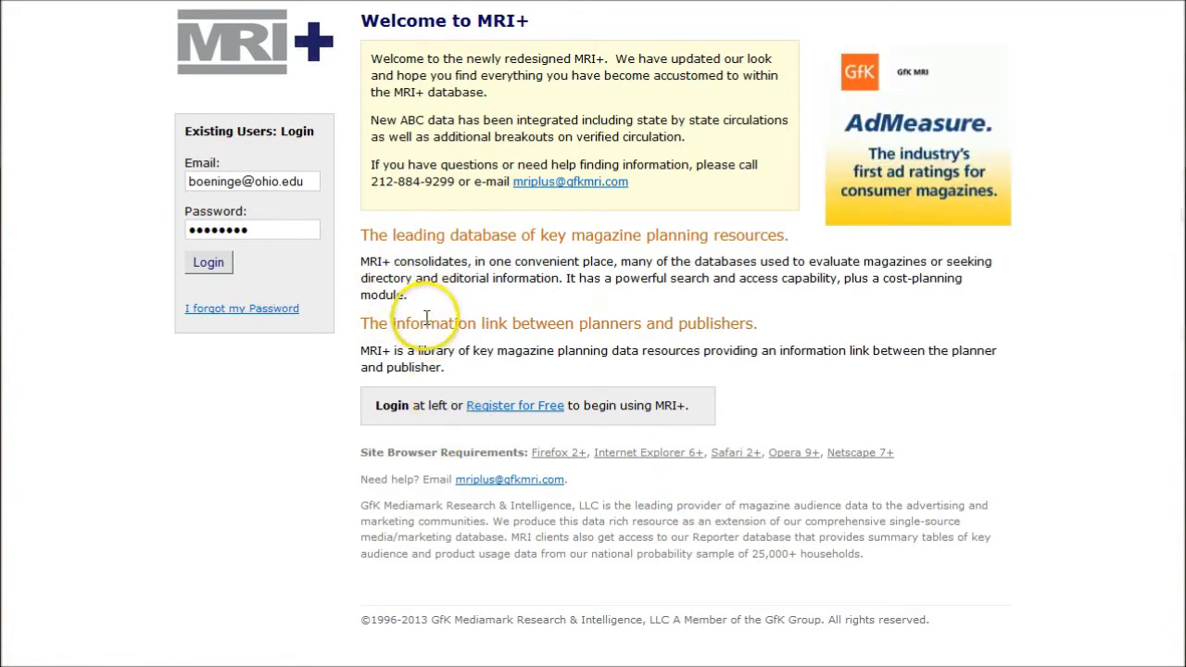
Log in to GfK MRI+ with the account e-mail and password in the Existing Users box.
{"action": "left_click", "coordinate": [223, 262]}
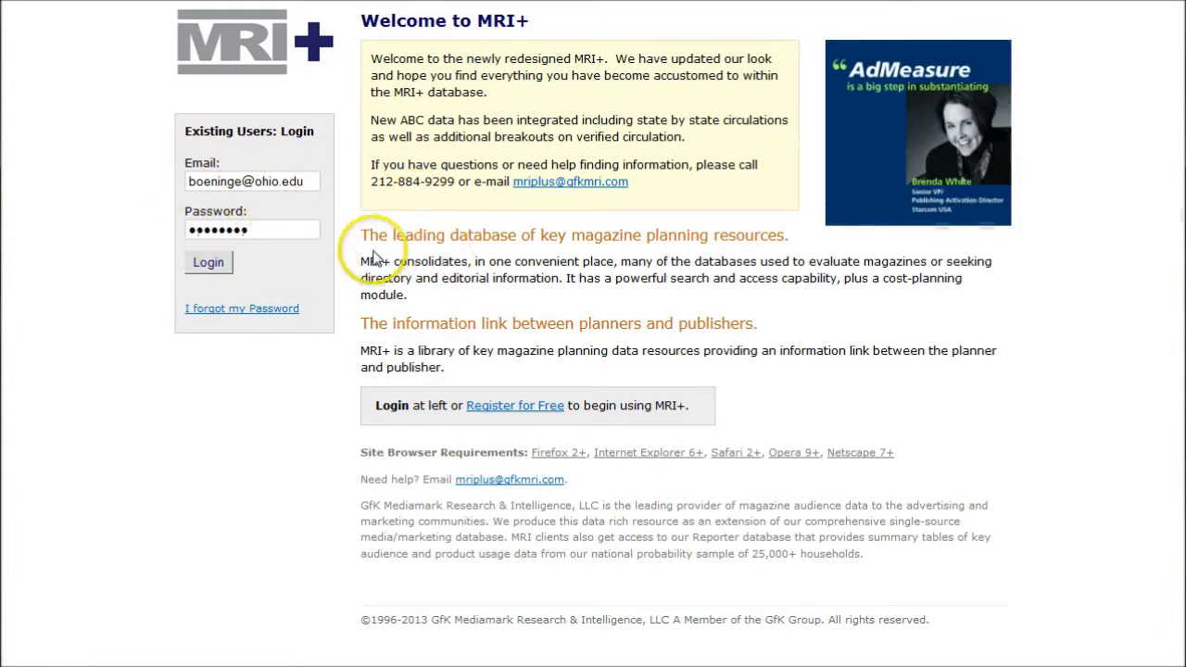
Submit the login to reach the Getting Started page with Health and Maxim listed.
{"action": "left_click", "coordinate": [209, 265]}
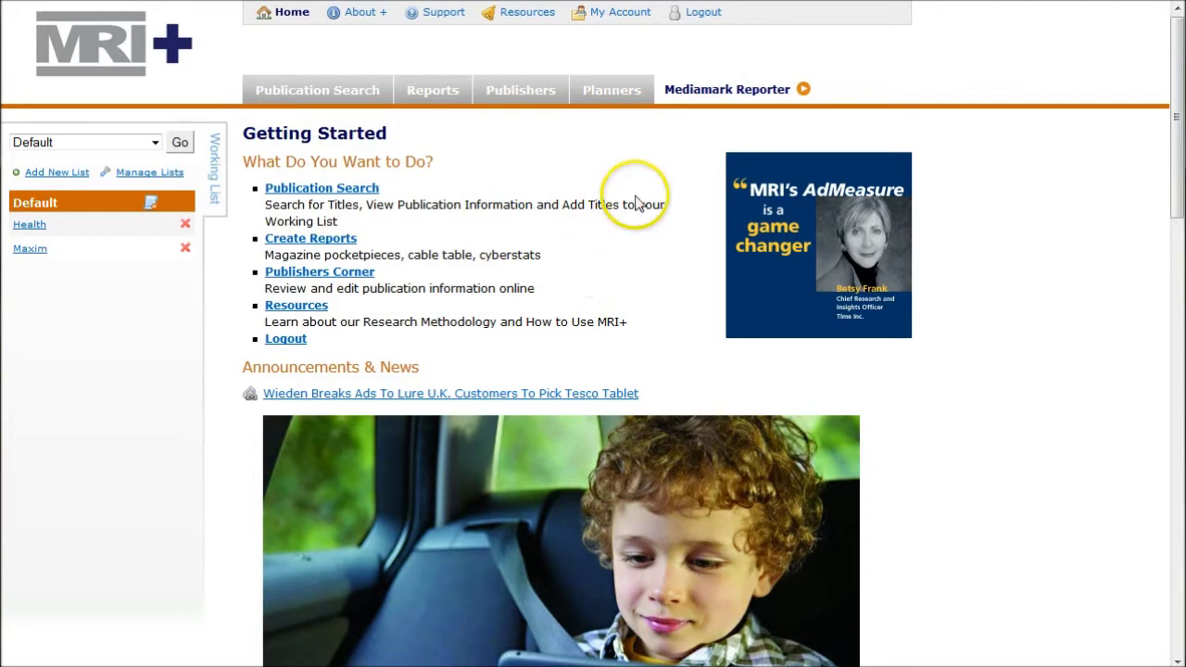
Launch Mediamark Reporter and accept the on-line user license agreement.
{"action": "left_click", "coordinate": [738, 93]}
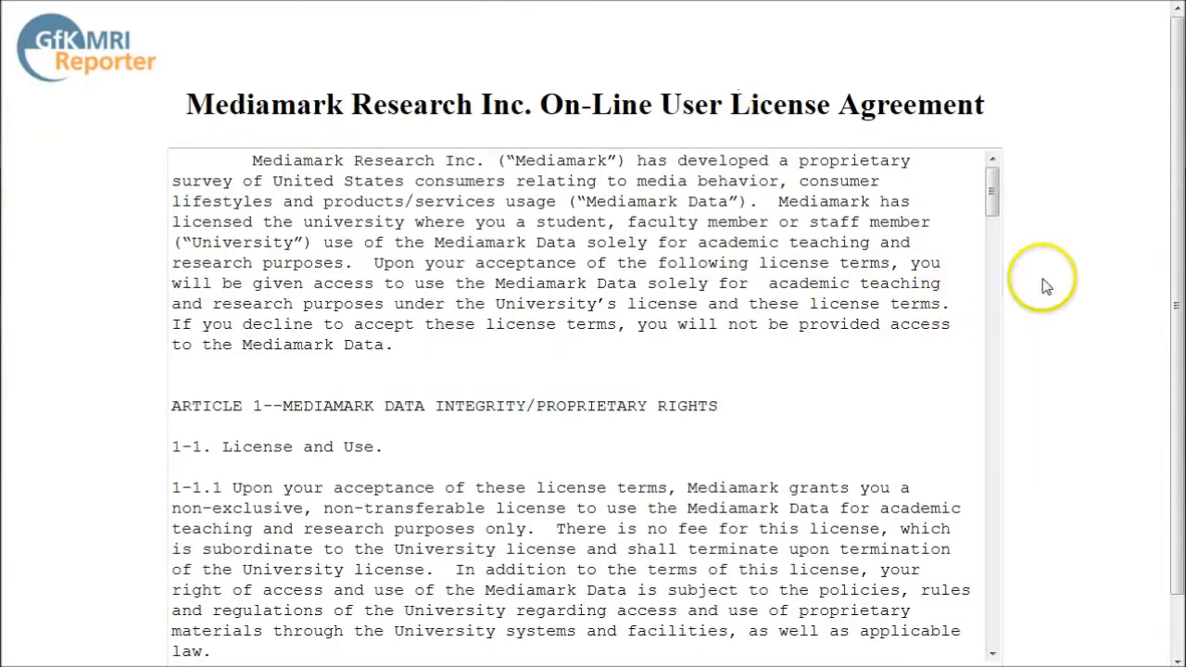
{"action": "scroll", "coordinate": [1045, 285], "scroll_direction": "down", "scroll_amount": 1}
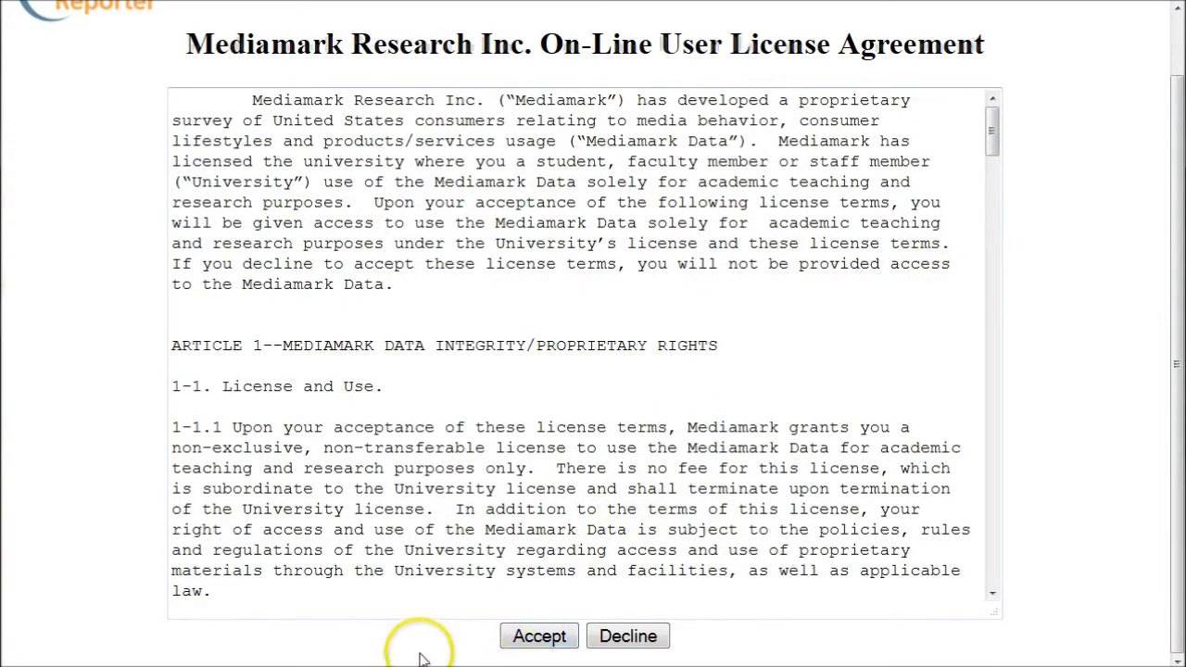
{"action": "left_click", "coordinate": [532, 641]}
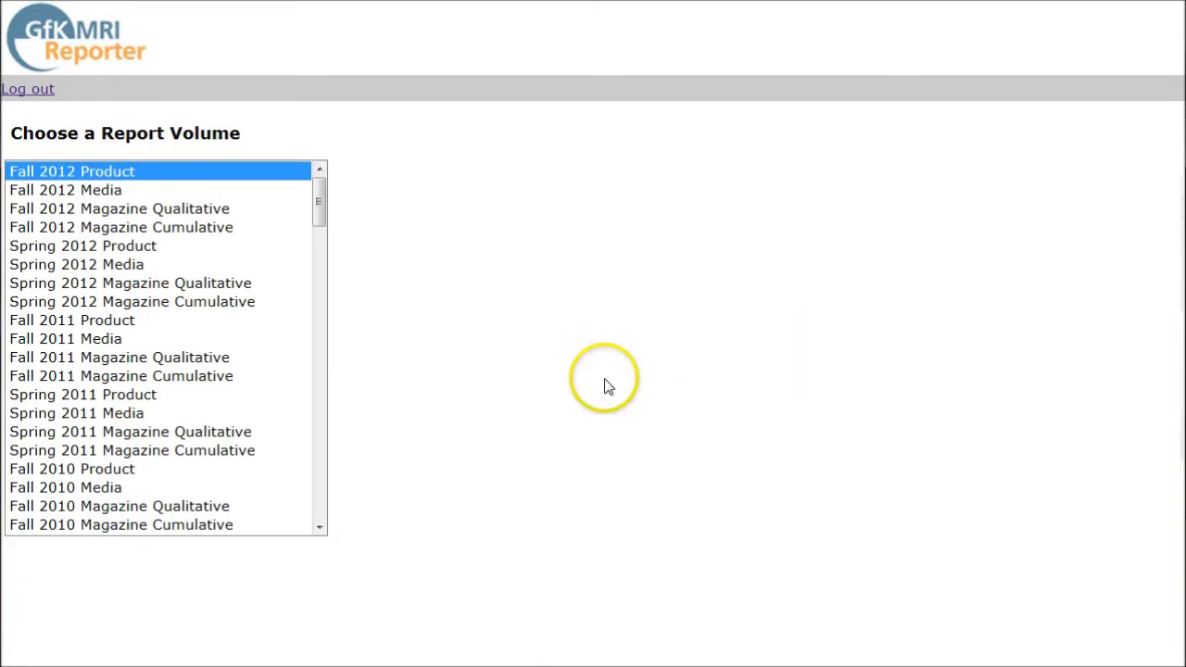
Choose the Fall 2012 Product volume and open its Leisure/Sports report.
{"action": "left_click", "coordinate": [151, 174]}
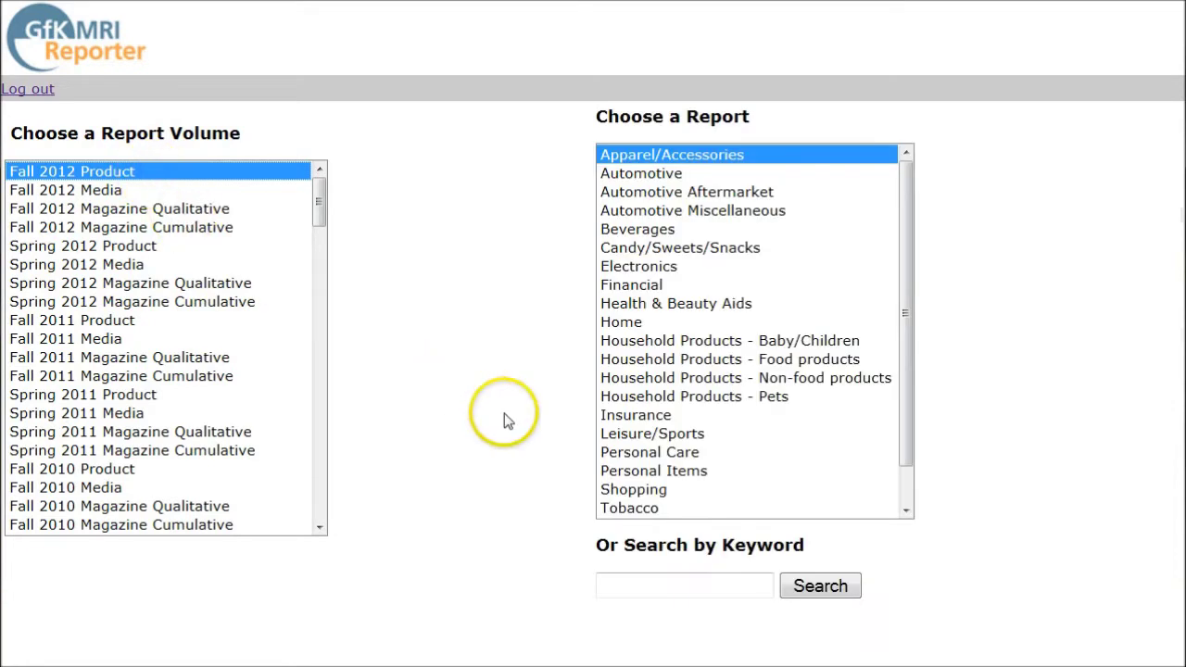
{"action": "left_click", "coordinate": [647, 587]}
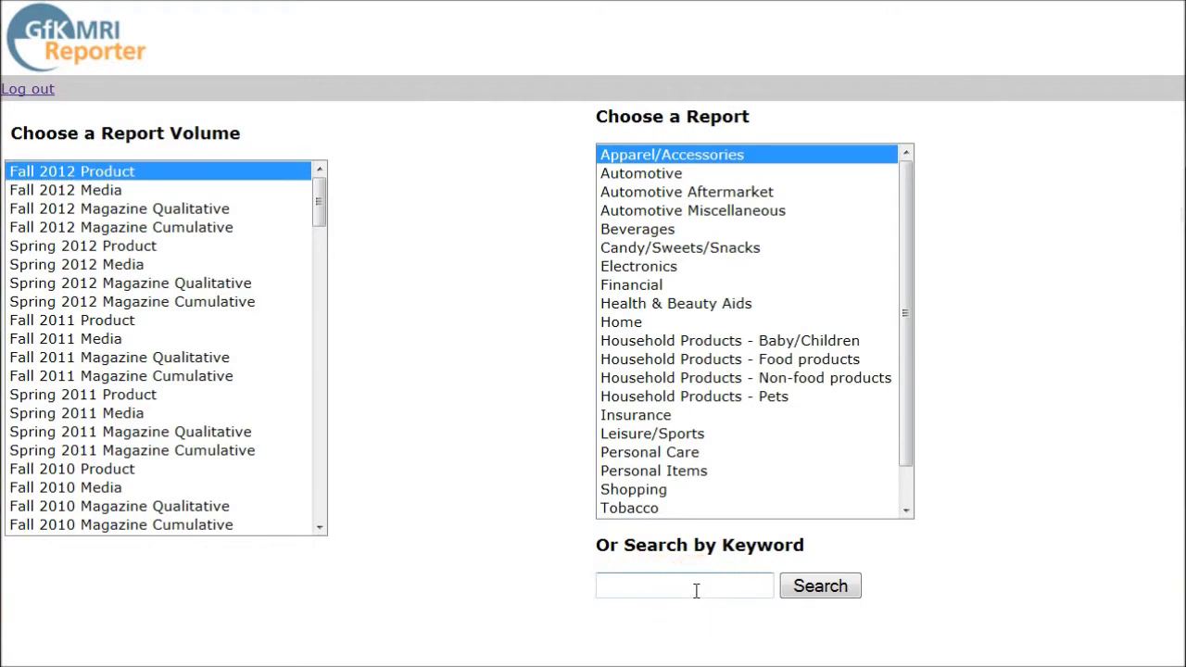
{"action": "double_click", "coordinate": [653, 436]}
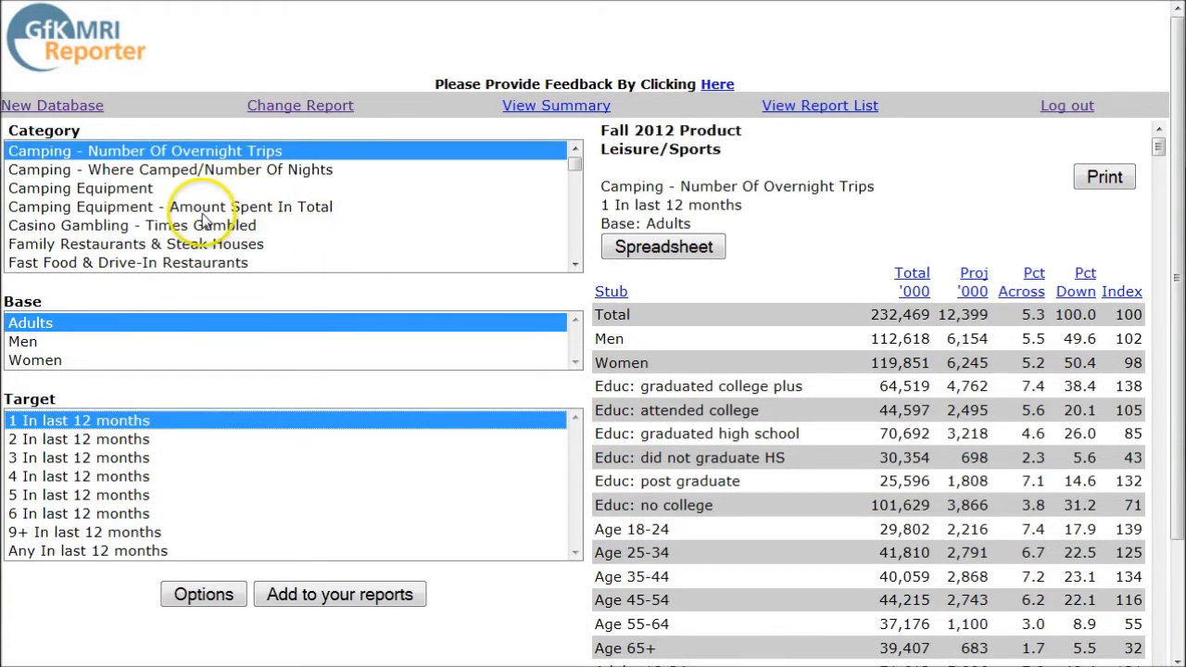
Select the Physical Fitness - Fitness clubs/gyms member of category.
{"action": "scroll", "coordinate": [170, 213], "scroll_direction": "down", "scroll_amount": 1}
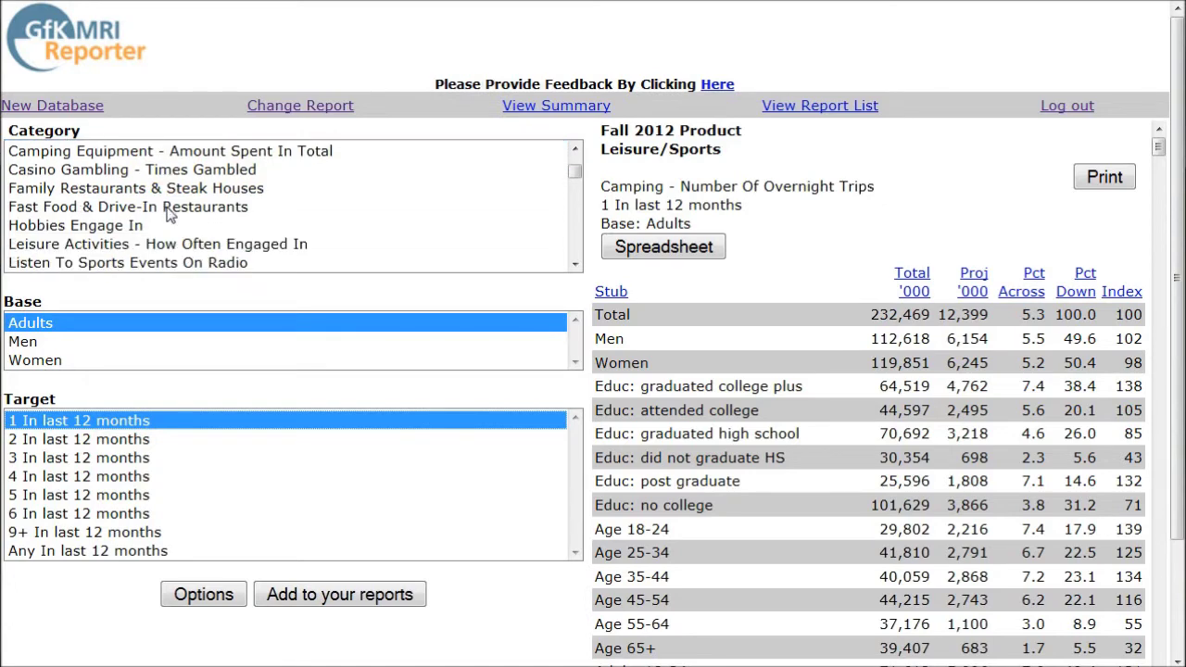
{"action": "scroll", "coordinate": [170, 213], "scroll_direction": "down", "scroll_amount": 3}
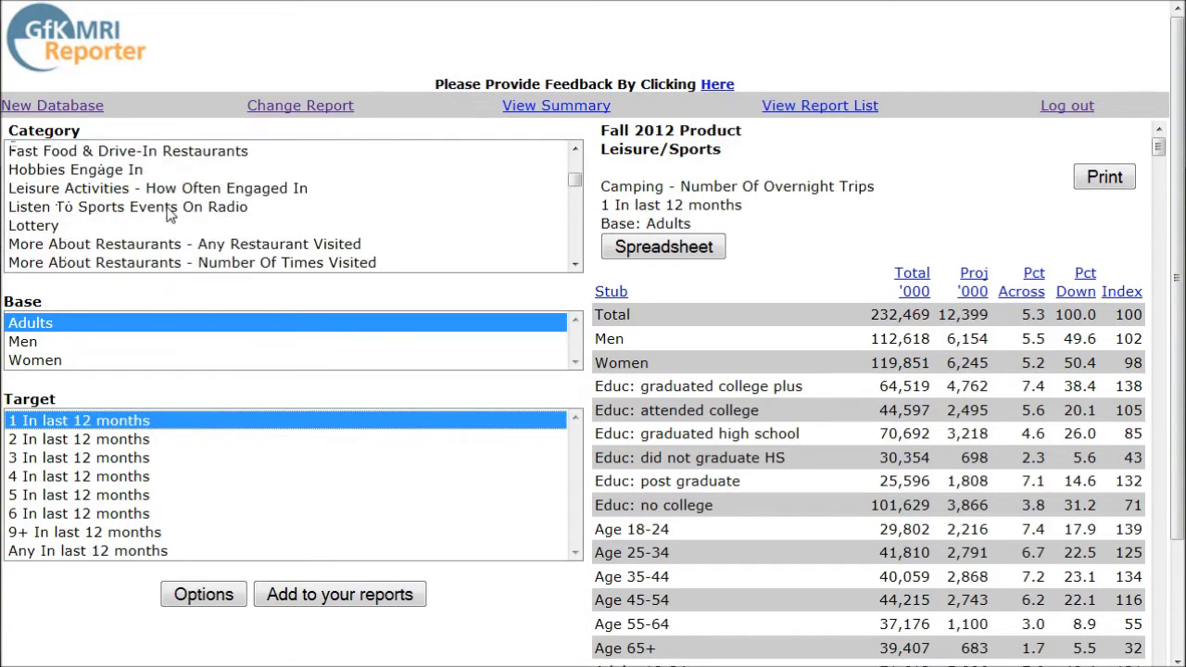
{"action": "scroll", "coordinate": [173, 211], "scroll_direction": "down", "scroll_amount": 4}
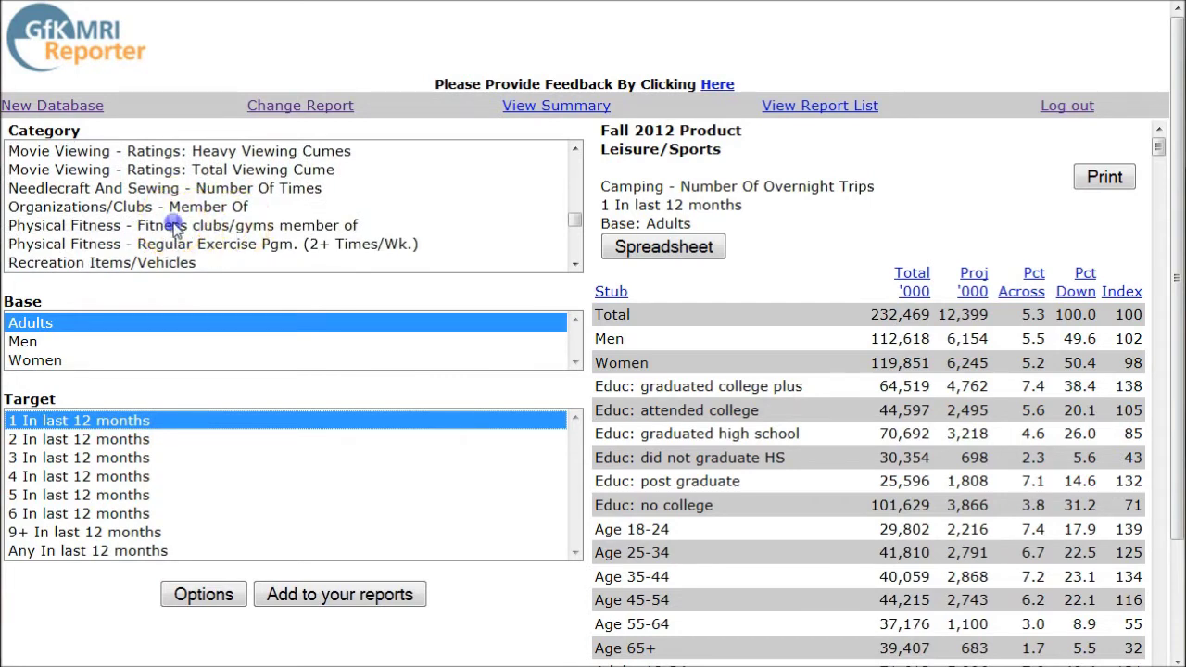
{"action": "left_click", "coordinate": [173, 227]}
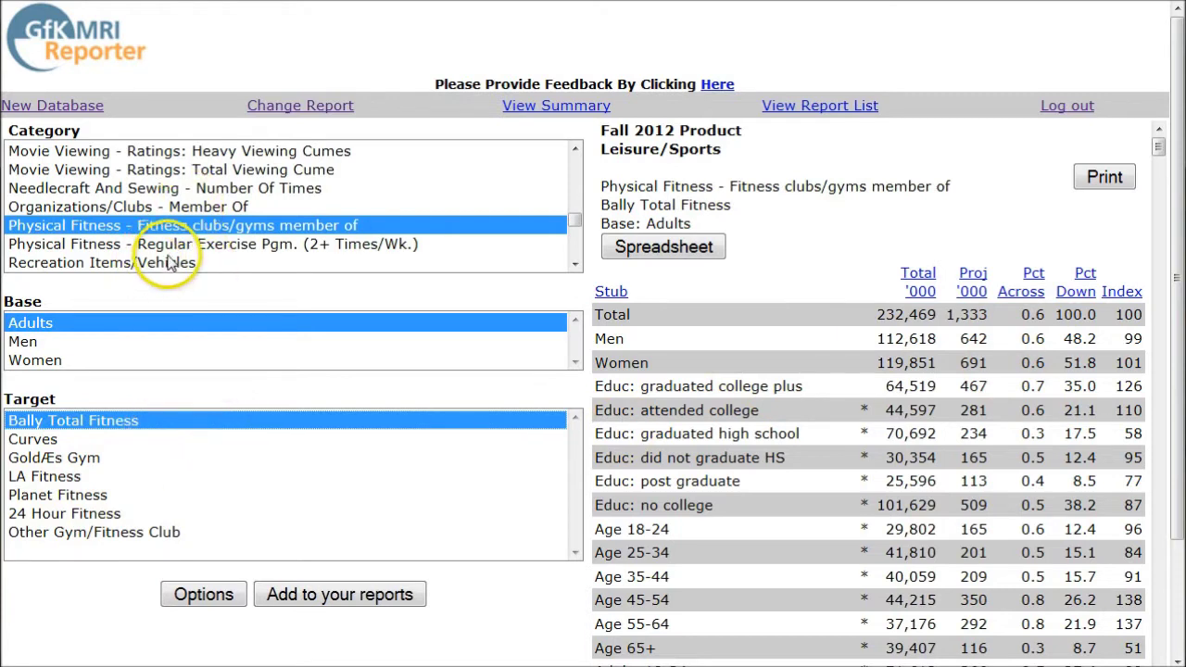
Show Physical Fitness - Regular Exercise Pgm. (2+ Times/Wk.) with target At club In last 12 months.
{"action": "left_click", "coordinate": [194, 247]}
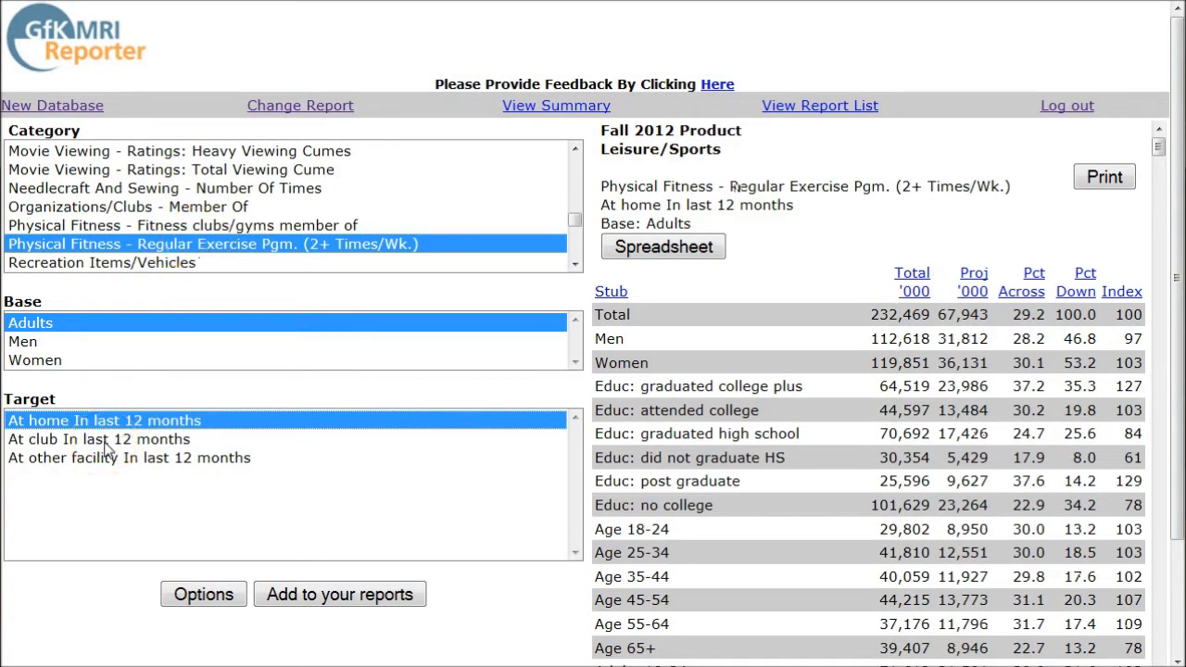
{"action": "left_click", "coordinate": [105, 441]}
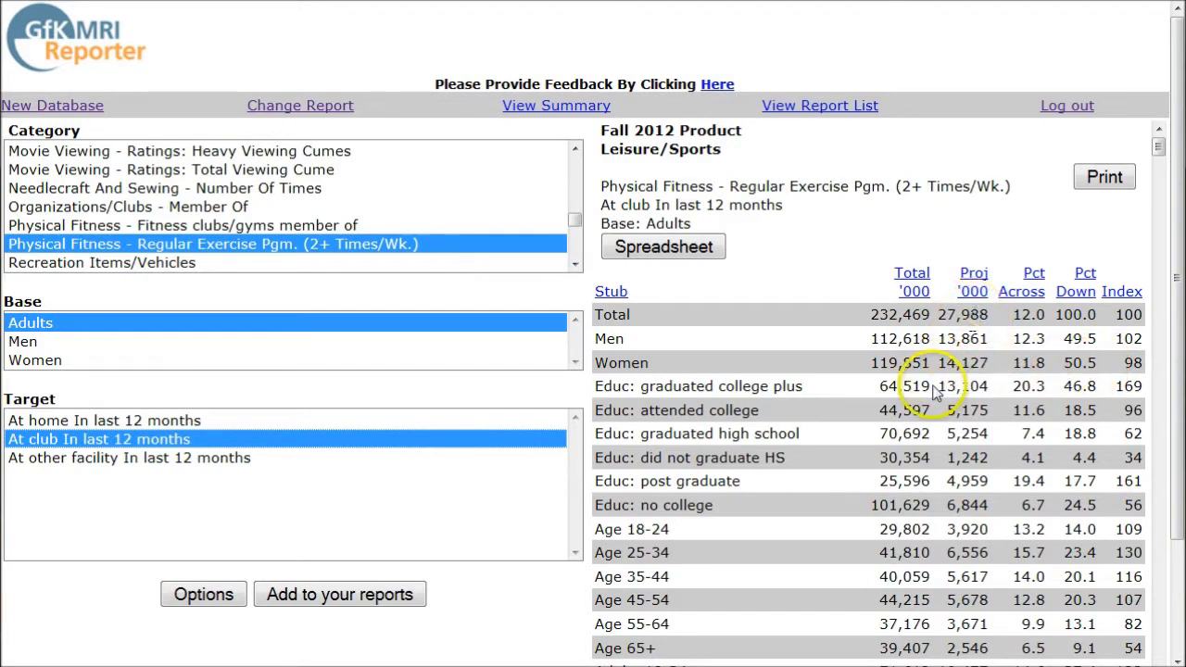
Review the club-exercise demographic table, then switch to the Sports - How Often Engaged In category.
{"action": "scroll", "coordinate": [935, 394], "scroll_direction": "down", "scroll_amount": 3}
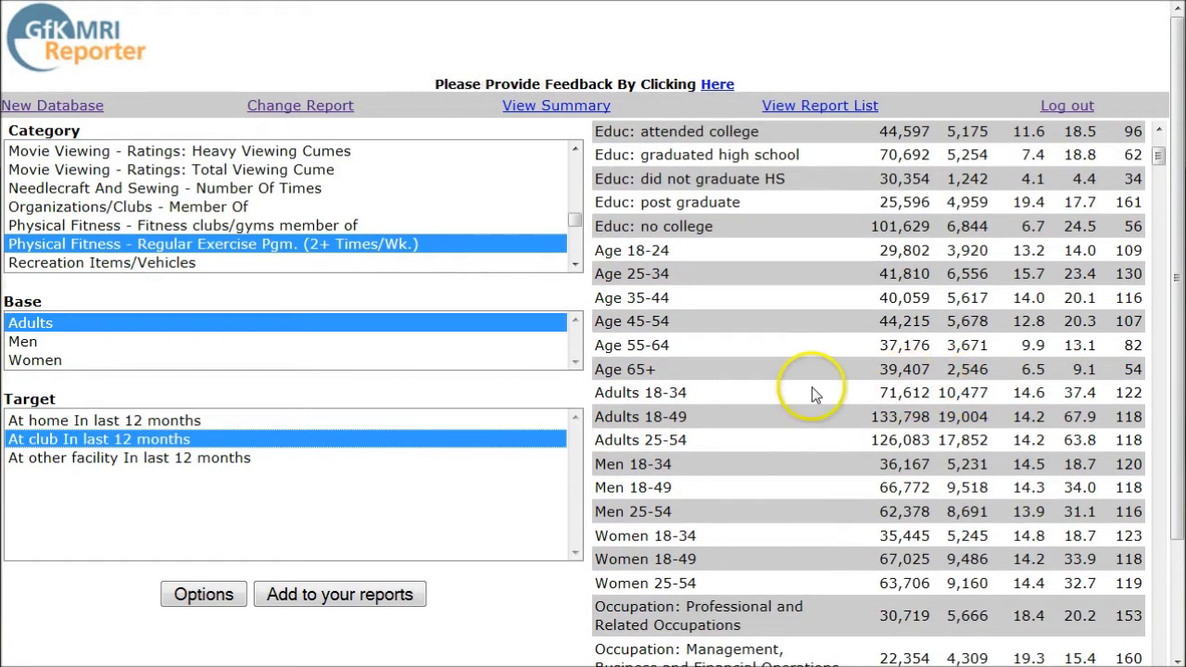
{"action": "scroll", "coordinate": [900, 416], "scroll_direction": "down", "scroll_amount": 2}
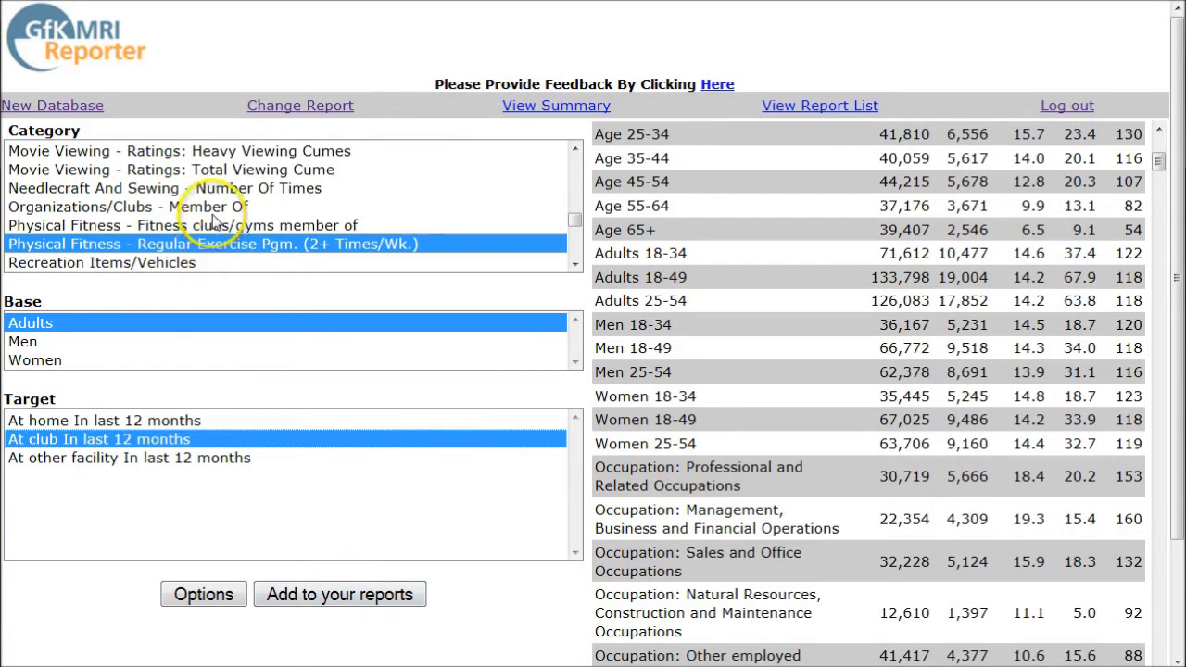
{"action": "scroll", "coordinate": [212, 214], "scroll_direction": "down", "scroll_amount": 1}
{"action": "scroll", "coordinate": [213, 214], "scroll_direction": "down", "scroll_amount": 1}
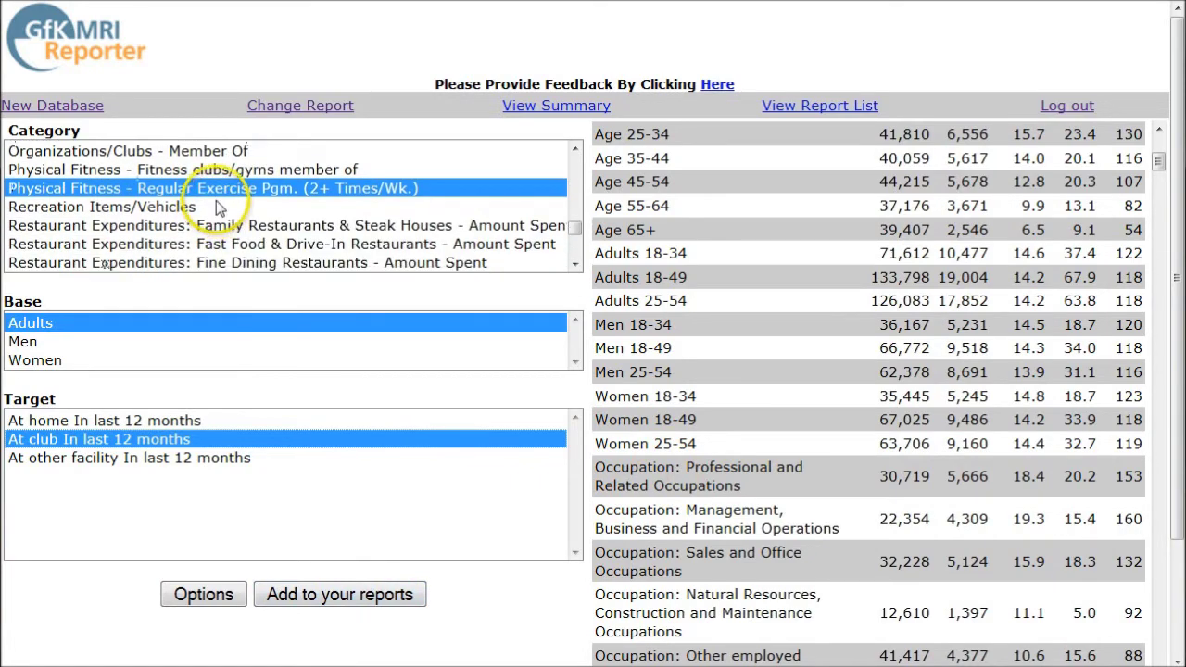
{"action": "scroll", "coordinate": [217, 204], "scroll_direction": "down", "scroll_amount": 2}
{"action": "scroll", "coordinate": [217, 209], "scroll_direction": "down", "scroll_amount": 1}
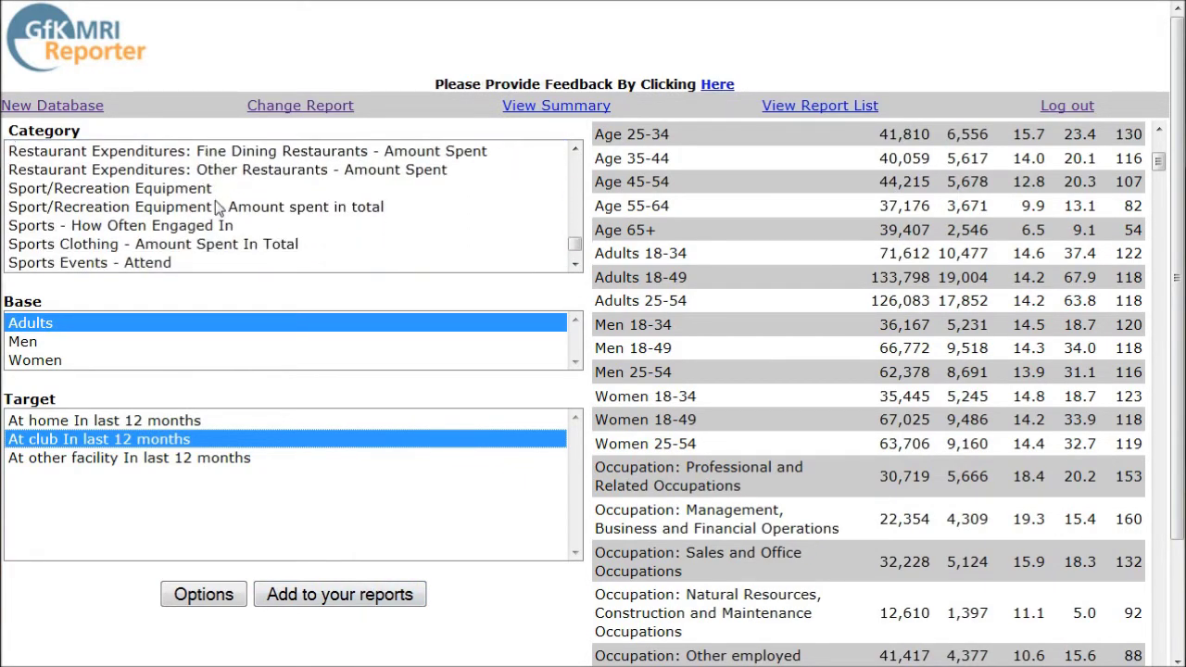
{"action": "left_click", "coordinate": [162, 230]}
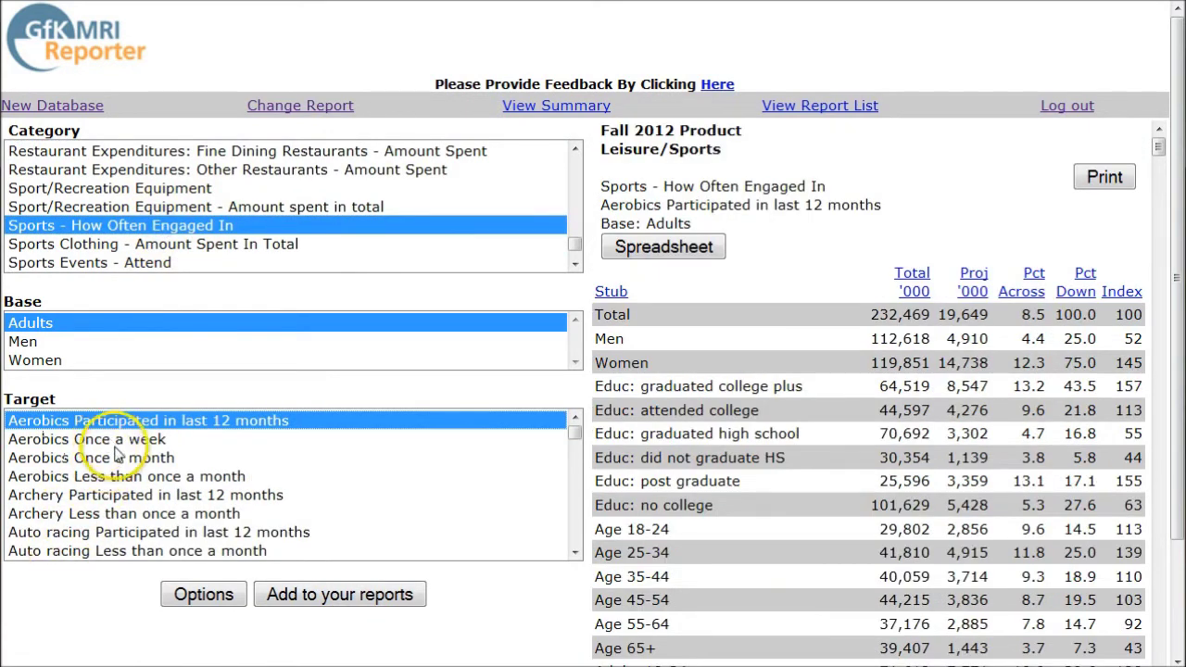
Browse the Aerobics, Jogging/running Once a week, Martial Arts and Pilates targets.
{"action": "left_click", "coordinate": [109, 442]}
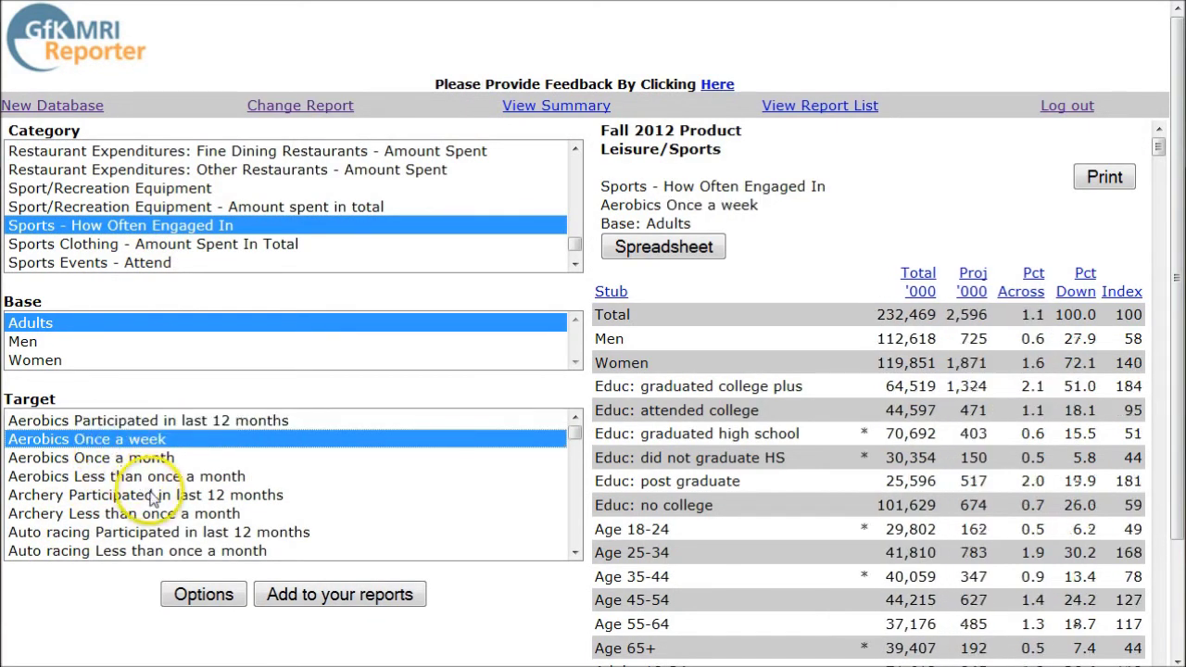
{"action": "scroll", "coordinate": [148, 496], "scroll_direction": "down", "scroll_amount": 5}
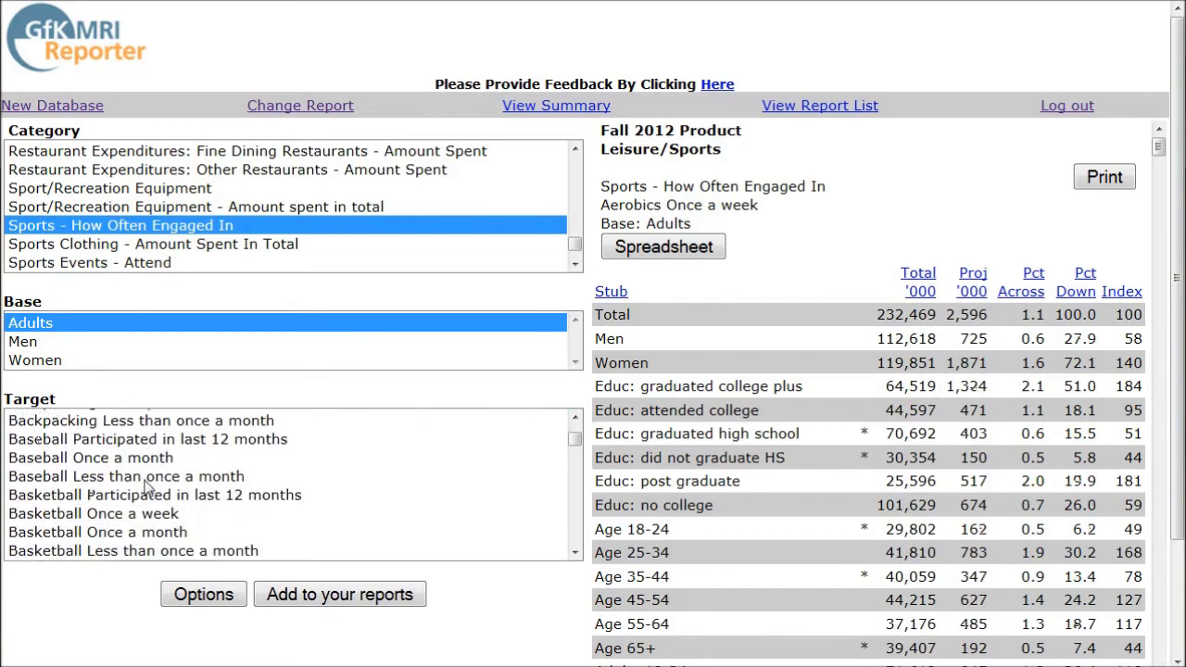
{"action": "scroll", "coordinate": [146, 491], "scroll_direction": "down", "scroll_amount": 5}
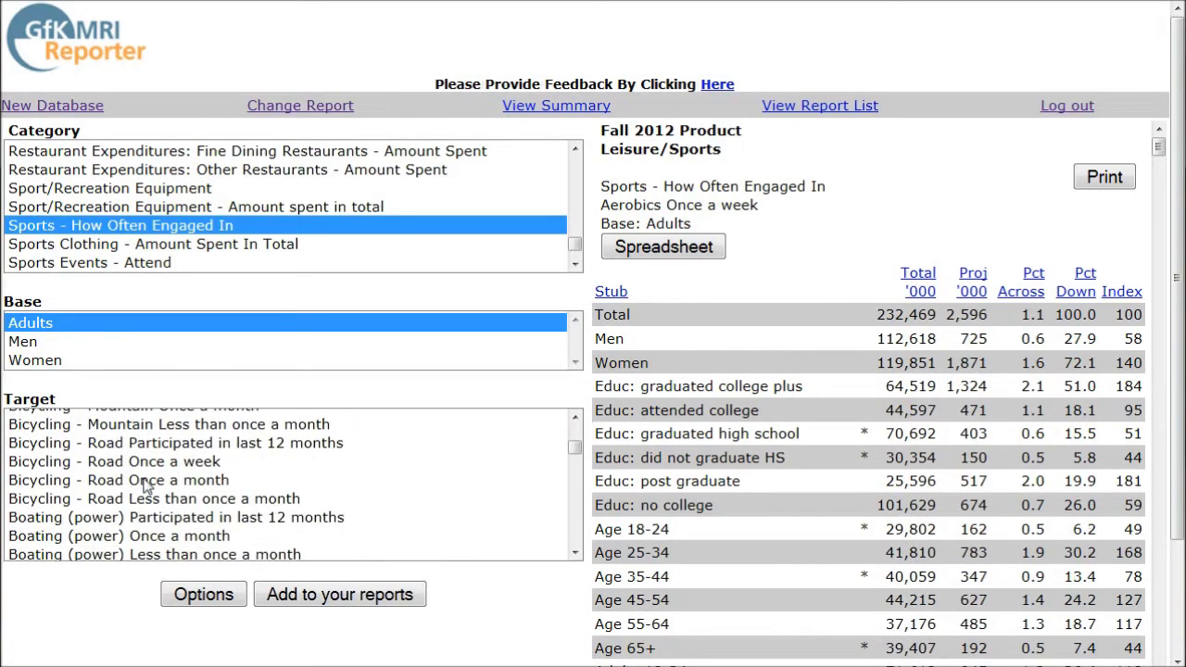
{"action": "scroll", "coordinate": [146, 484], "scroll_direction": "down", "scroll_amount": 5}
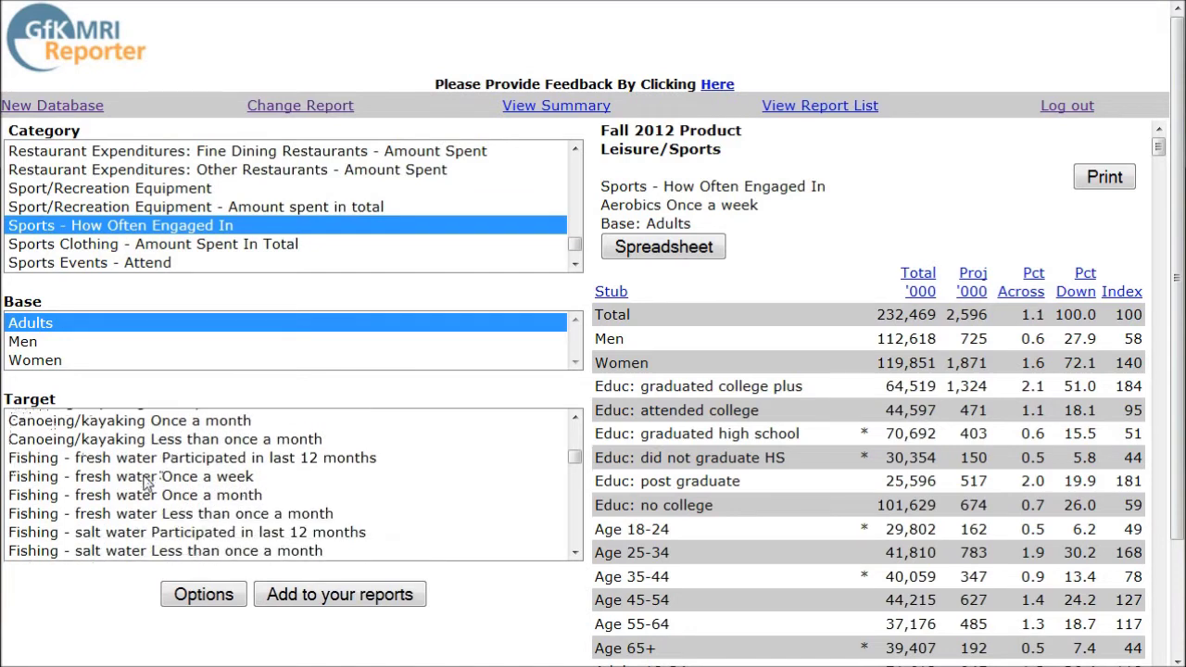
{"action": "scroll", "coordinate": [146, 483], "scroll_direction": "down", "scroll_amount": 1}
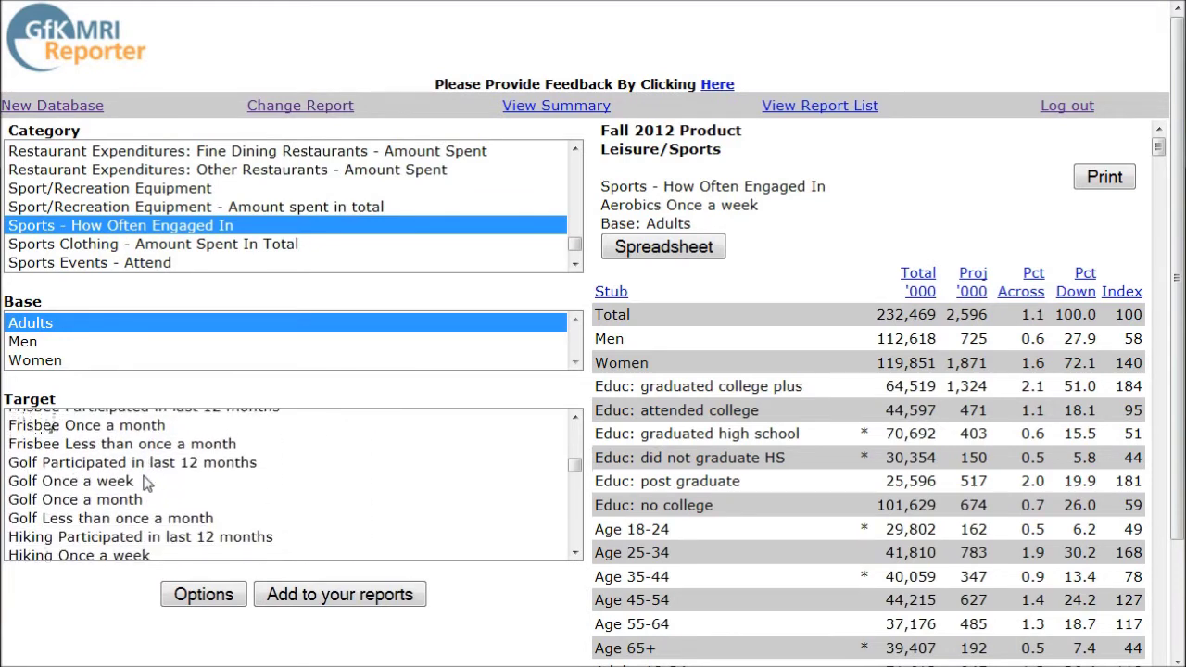
{"action": "scroll", "coordinate": [146, 483], "scroll_direction": "down", "scroll_amount": 5}
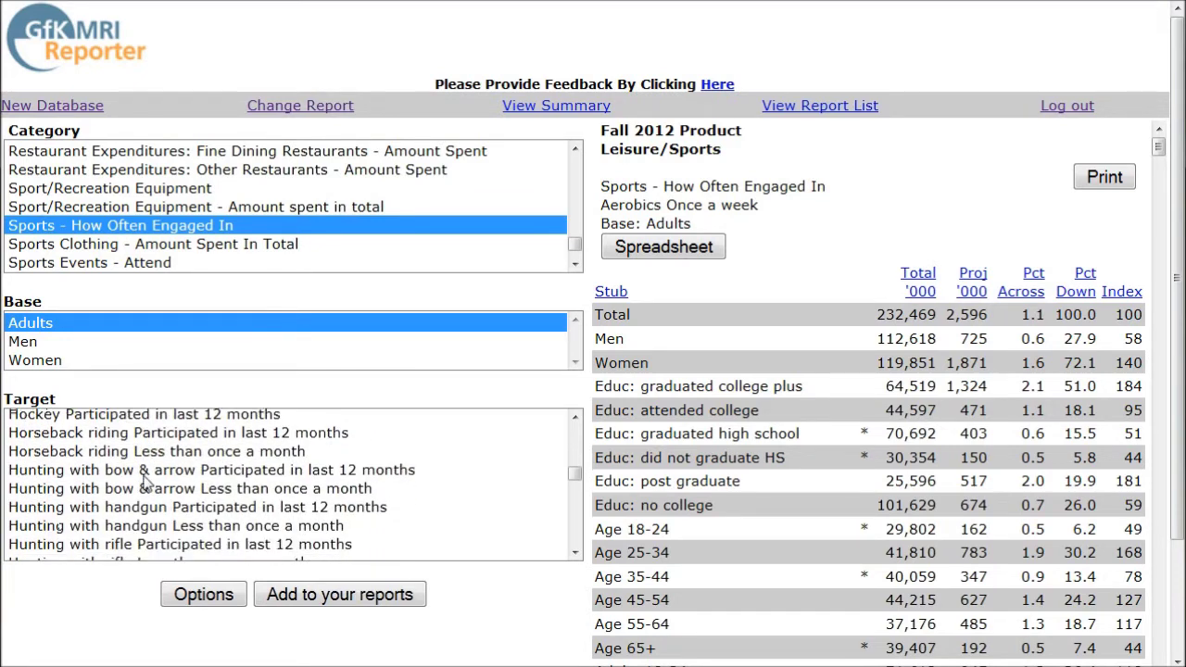
{"action": "scroll", "coordinate": [147, 483], "scroll_direction": "down", "scroll_amount": 2}
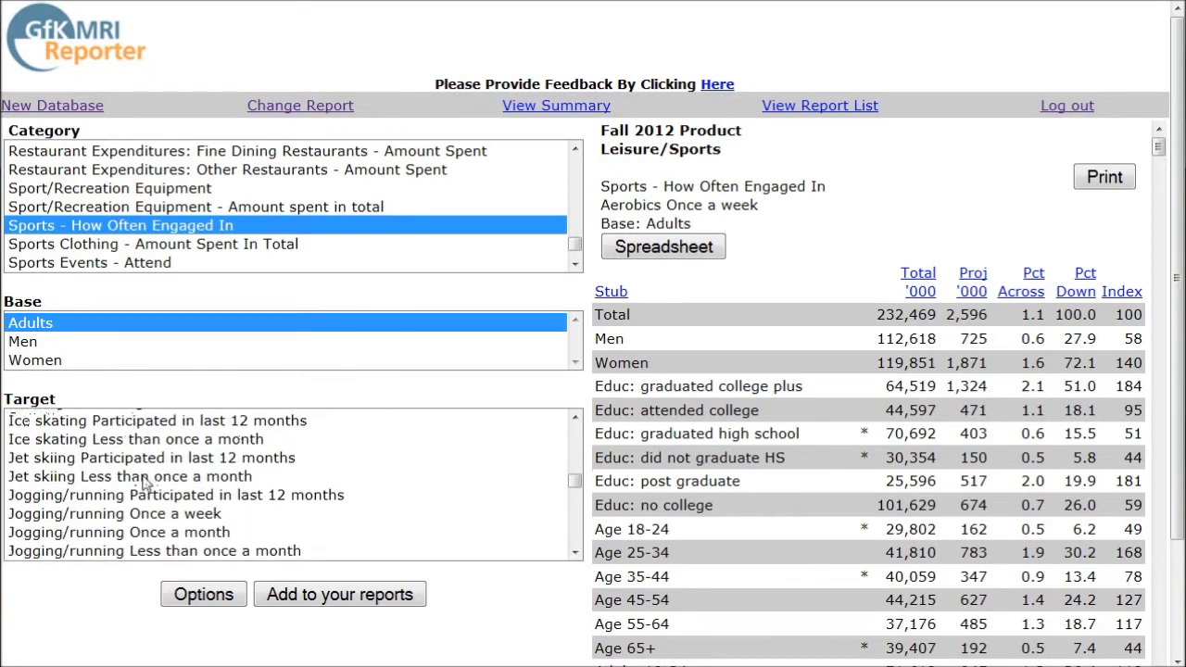
{"action": "left_click", "coordinate": [135, 516]}
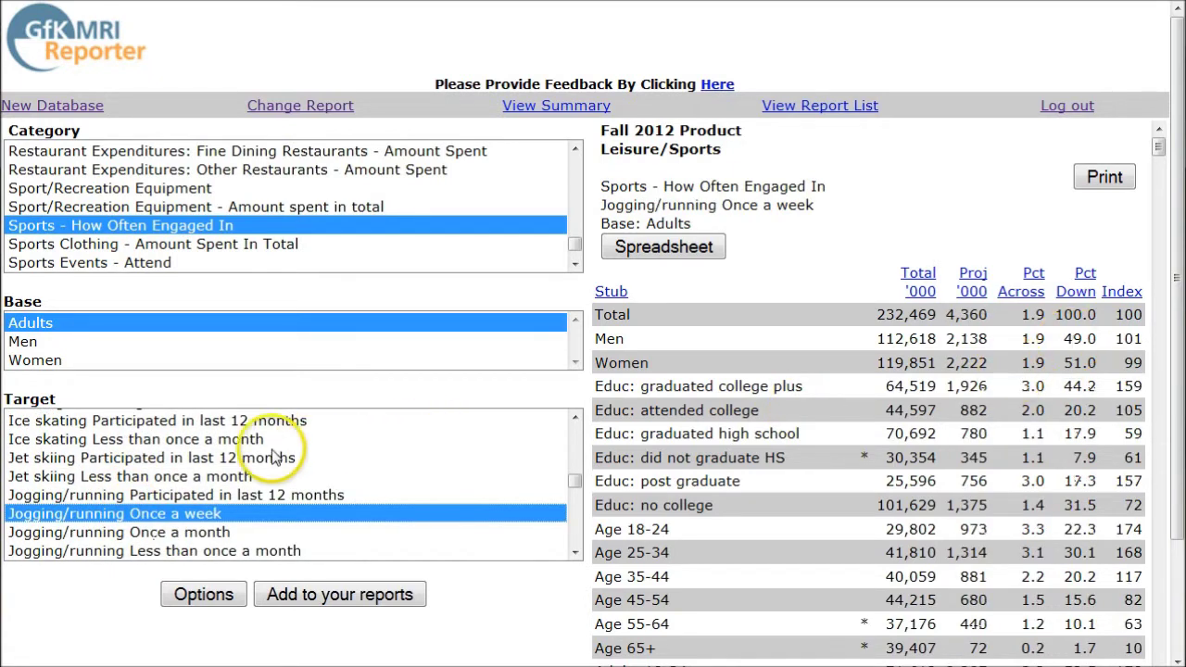
{"action": "scroll", "coordinate": [274, 449], "scroll_direction": "down", "scroll_amount": 3}
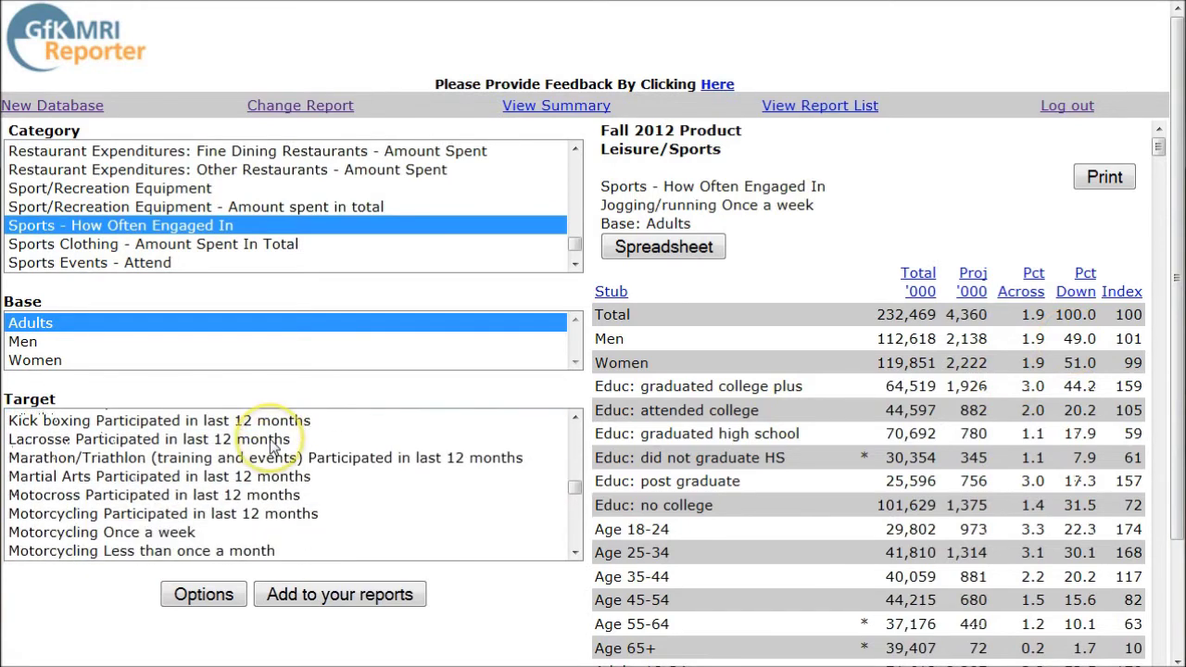
{"action": "left_click", "coordinate": [125, 476]}
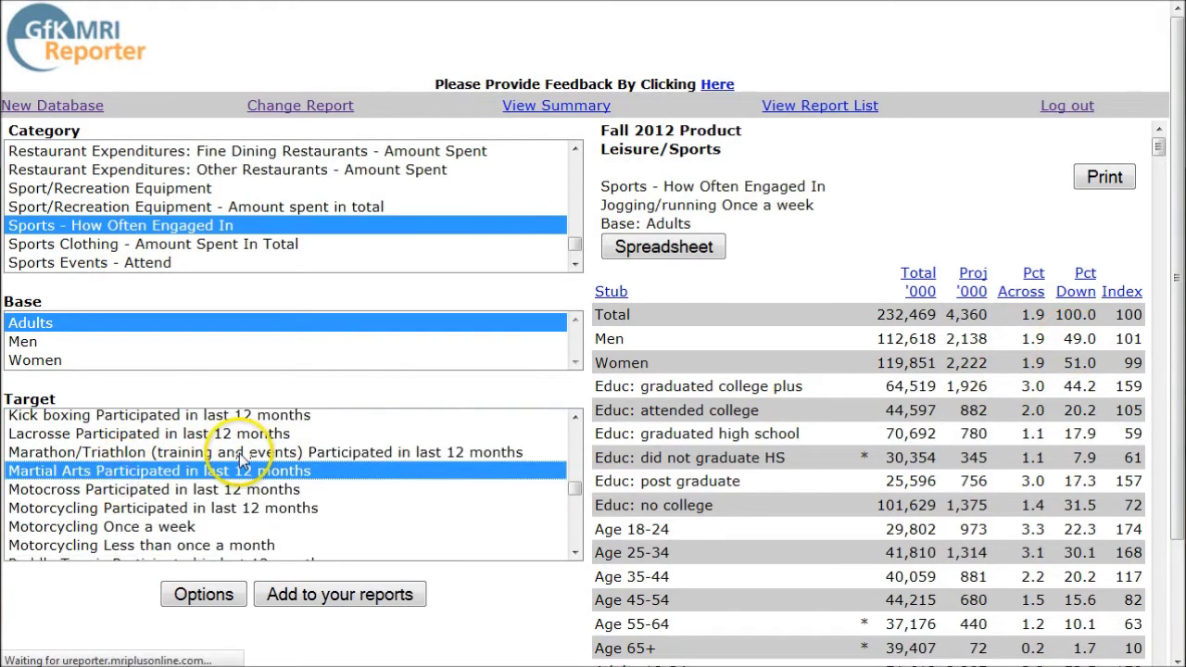
{"action": "scroll", "coordinate": [239, 454], "scroll_direction": "down", "scroll_amount": 2}
{"action": "scroll", "coordinate": [239, 454], "scroll_direction": "down", "scroll_amount": 1}
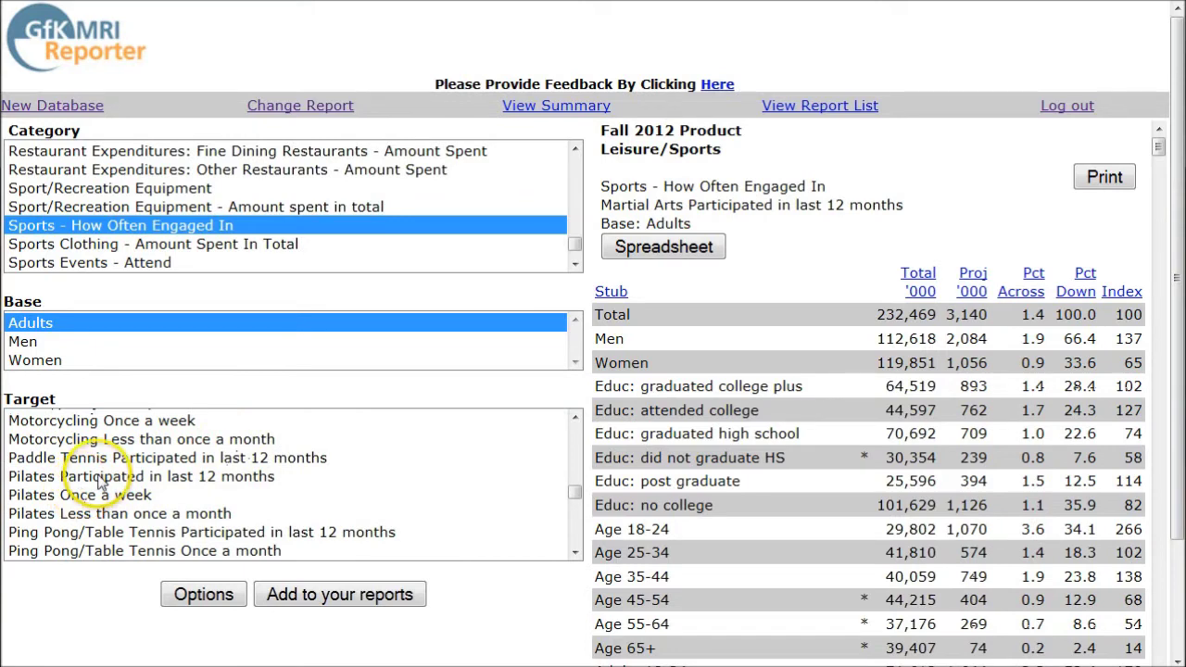
{"action": "left_click", "coordinate": [139, 477]}
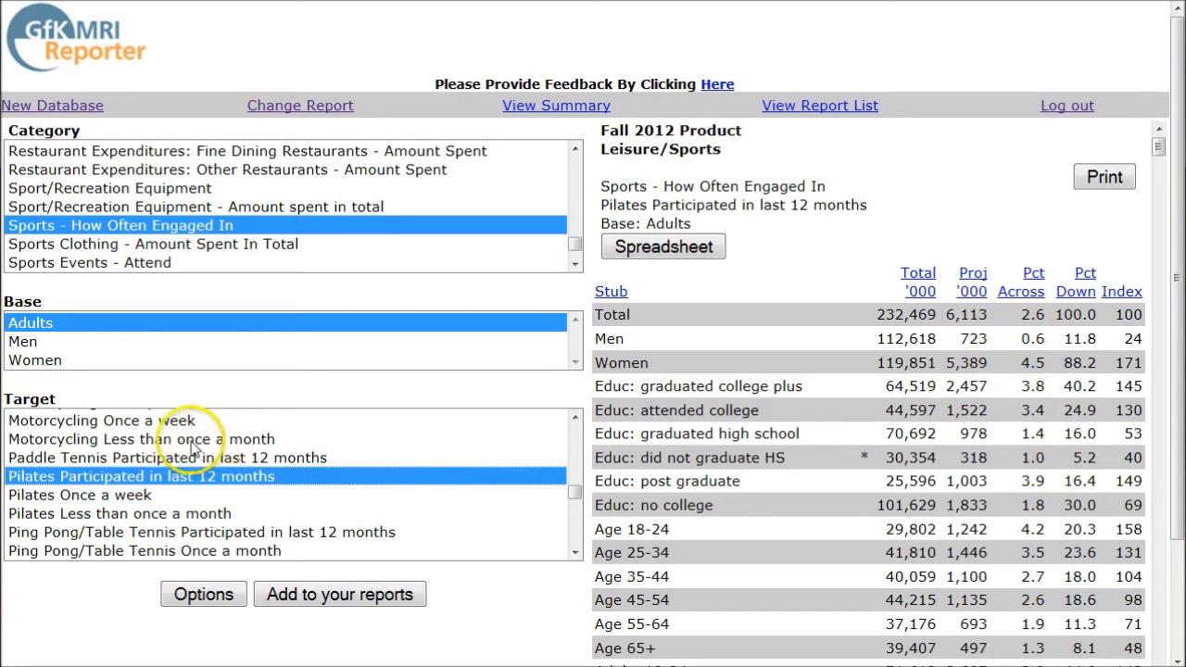
Add the Yoga Once a month target to the report list.
{"action": "scroll", "coordinate": [195, 454], "scroll_direction": "down", "scroll_amount": 3}
{"action": "scroll", "coordinate": [190, 455], "scroll_direction": "down", "scroll_amount": 4}
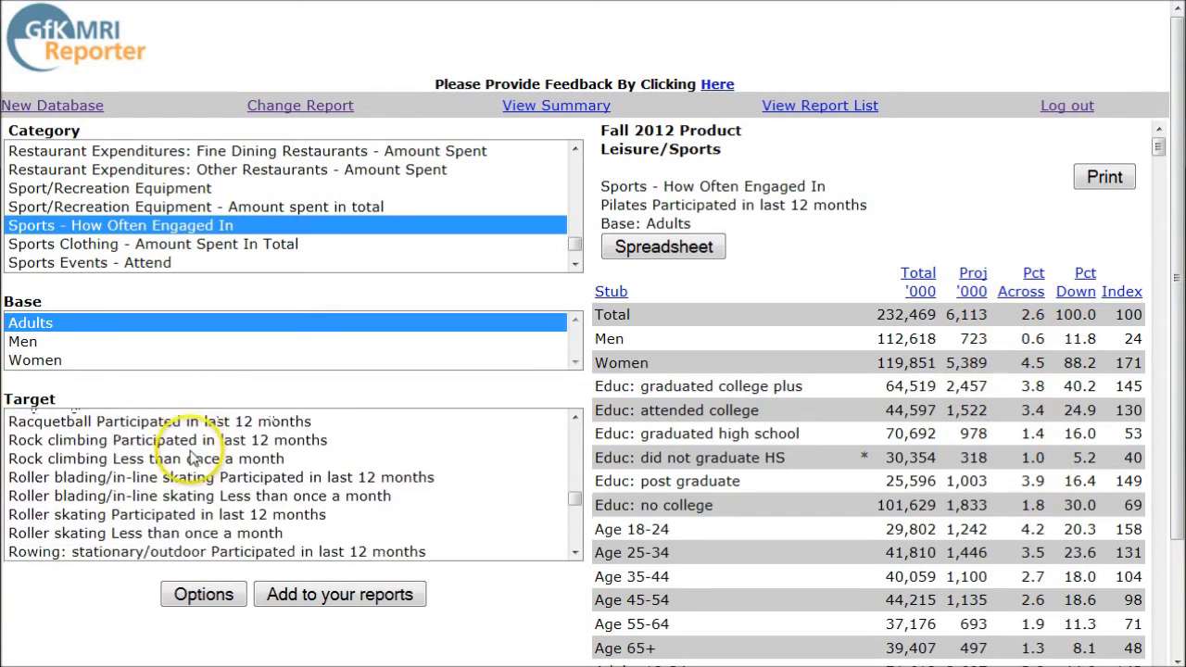
{"action": "scroll", "coordinate": [190, 456], "scroll_direction": "down", "scroll_amount": 10}
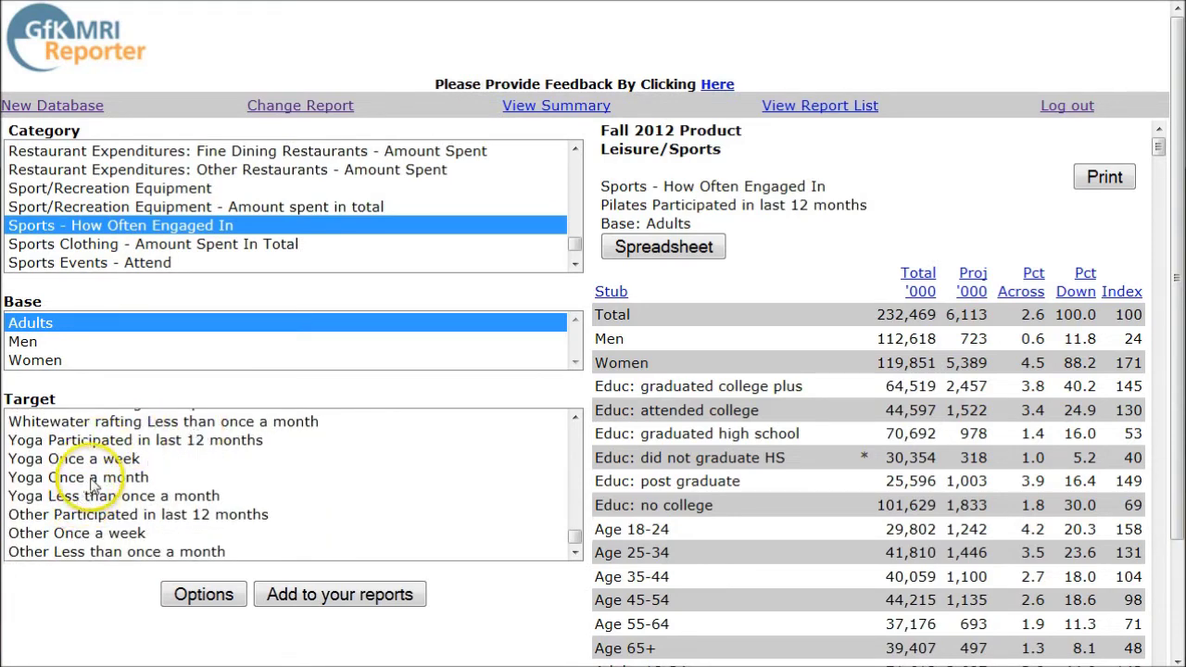
{"action": "left_click", "coordinate": [93, 478]}
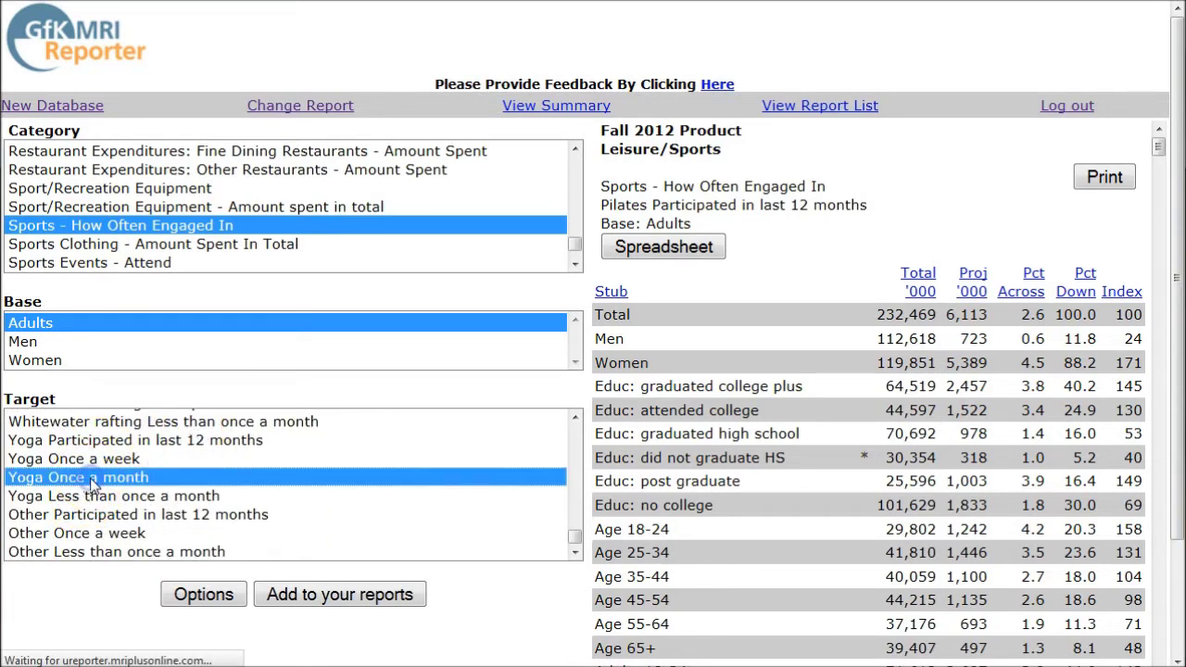
{"action": "left_click", "coordinate": [340, 591]}
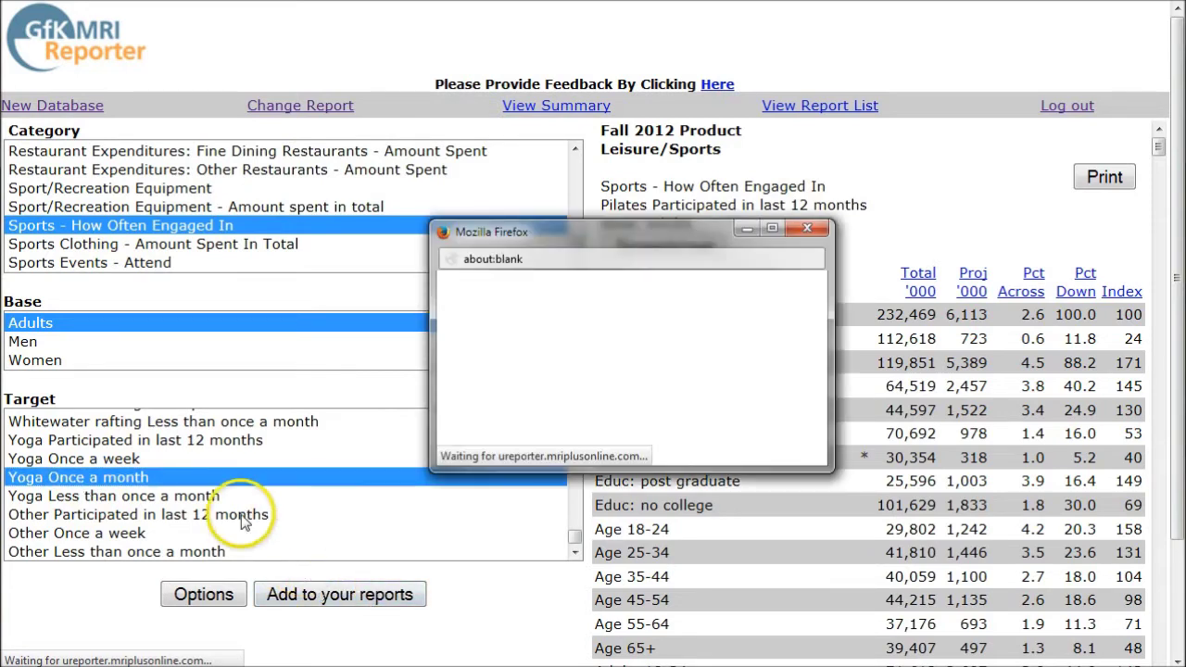
{"action": "left_click", "coordinate": [550, 371]}
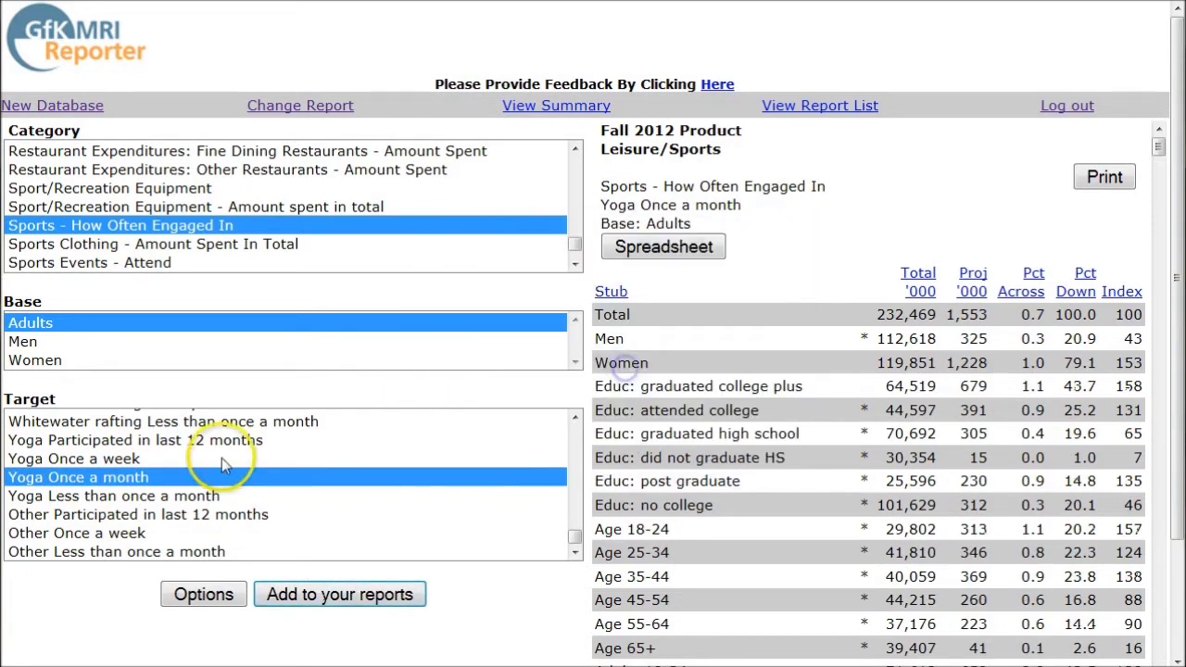
Add the Pilates Once a week target to the report list.
{"action": "scroll", "coordinate": [185, 468], "scroll_direction": "up", "scroll_amount": 3}
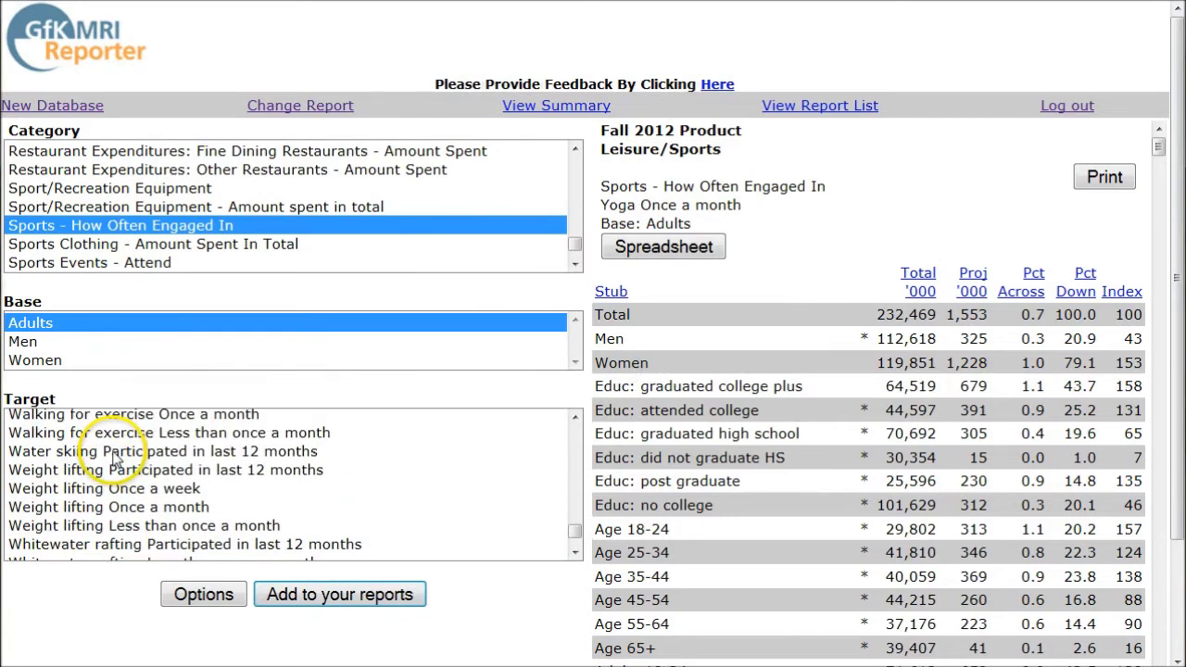
{"action": "scroll", "coordinate": [116, 460], "scroll_direction": "up", "scroll_amount": 10}
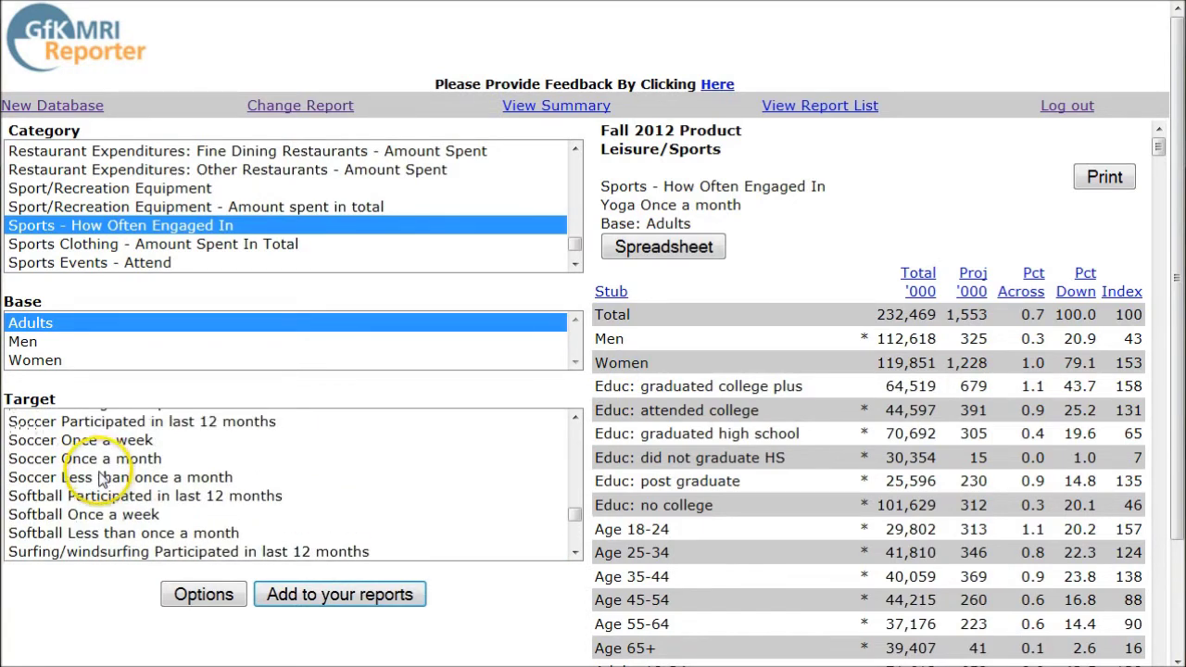
{"action": "scroll", "coordinate": [102, 478], "scroll_direction": "up", "scroll_amount": 3}
{"action": "scroll", "coordinate": [102, 477], "scroll_direction": "up", "scroll_amount": 12}
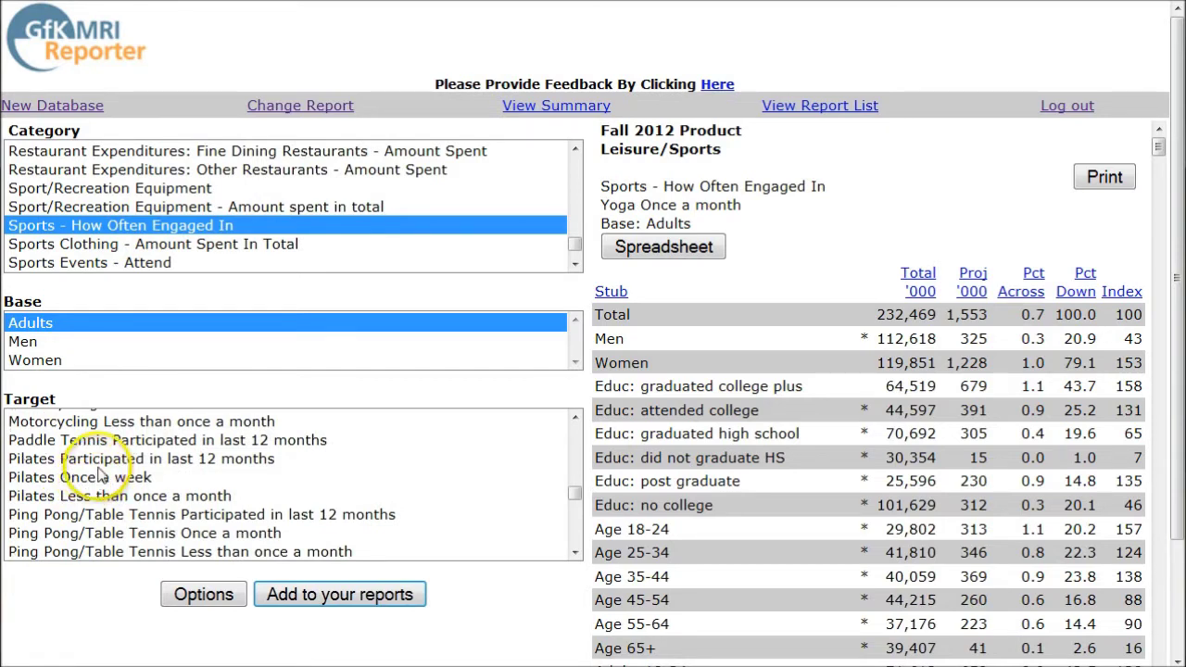
{"action": "left_click", "coordinate": [102, 477]}
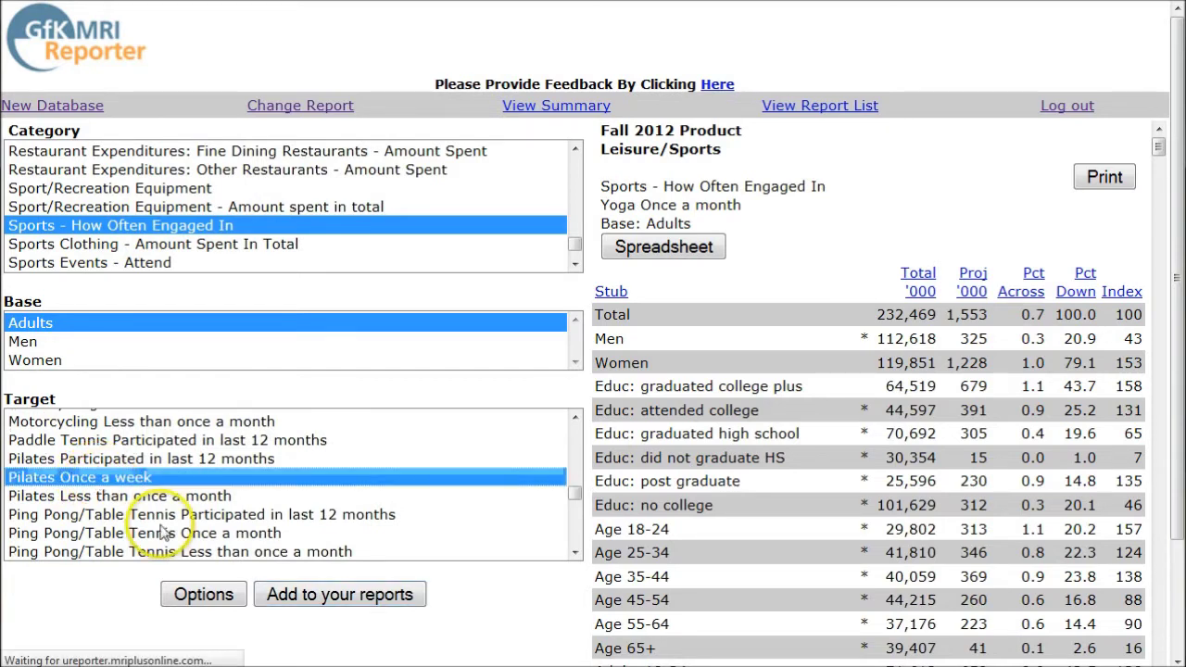
{"action": "left_click", "coordinate": [311, 595]}
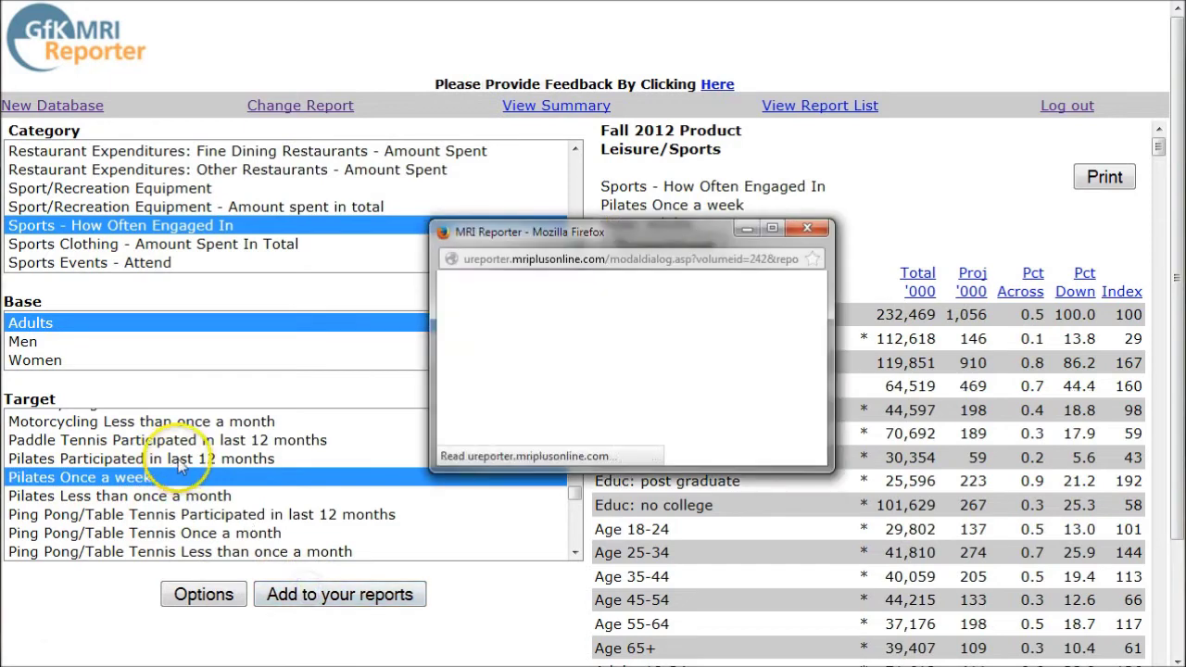
{"action": "left_click", "coordinate": [490, 369]}
Add the Martial Arts Participated in last 12 months target (3,140 thousand adults) to the list.
{"action": "scroll", "coordinate": [235, 449], "scroll_direction": "up", "scroll_amount": 3}
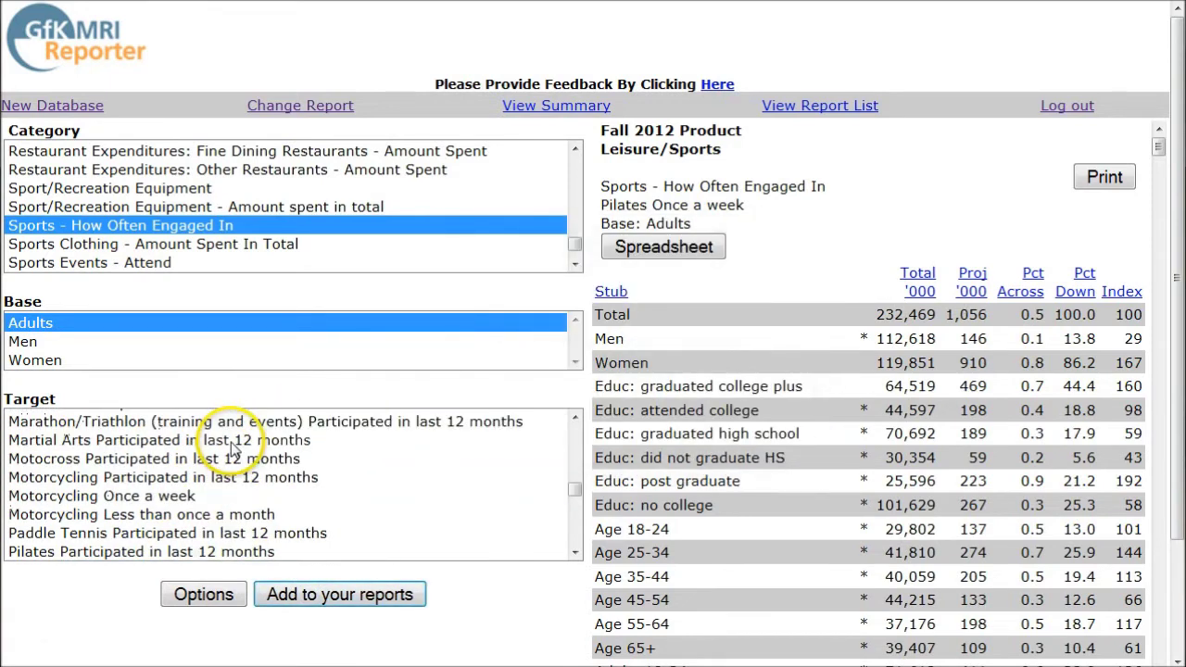
{"action": "left_click", "coordinate": [76, 514]}
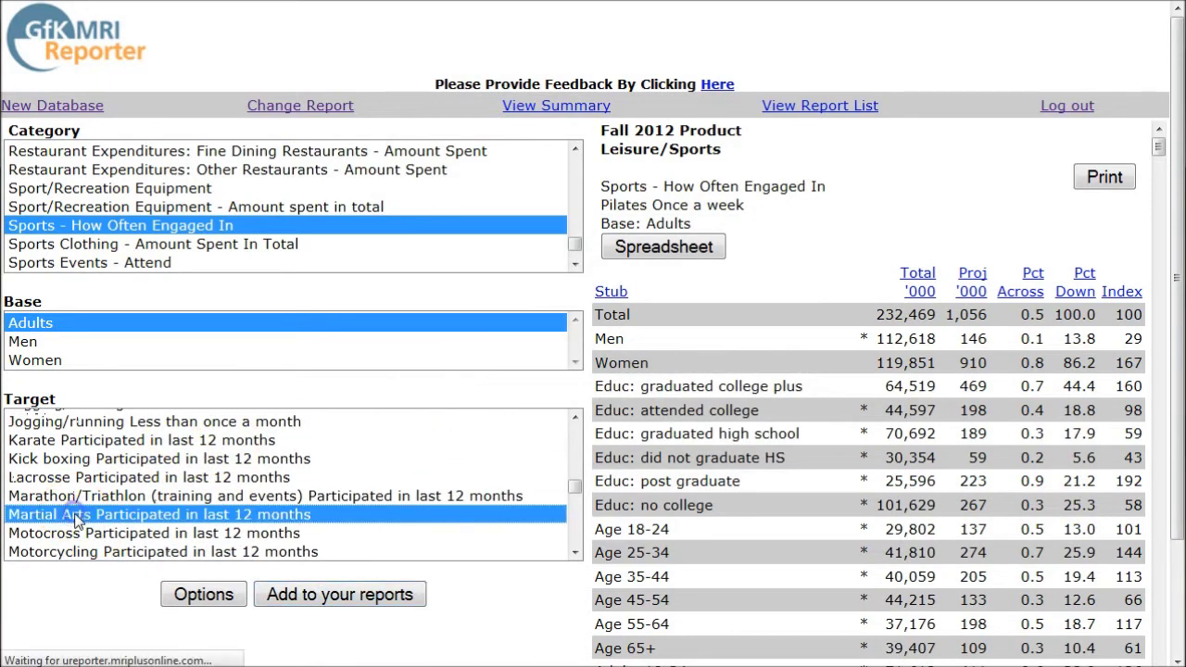
{"action": "left_click", "coordinate": [308, 596]}
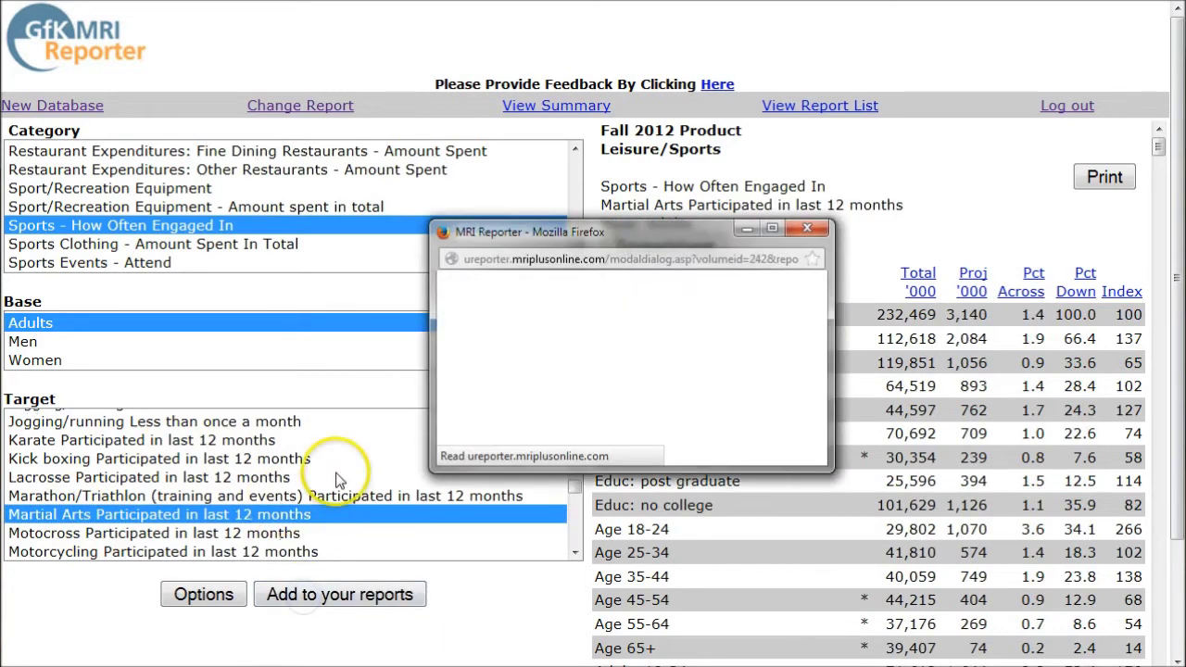
{"action": "left_click", "coordinate": [631, 376]}
{"action": "scroll", "coordinate": [277, 501], "scroll_direction": "up", "scroll_amount": 8}
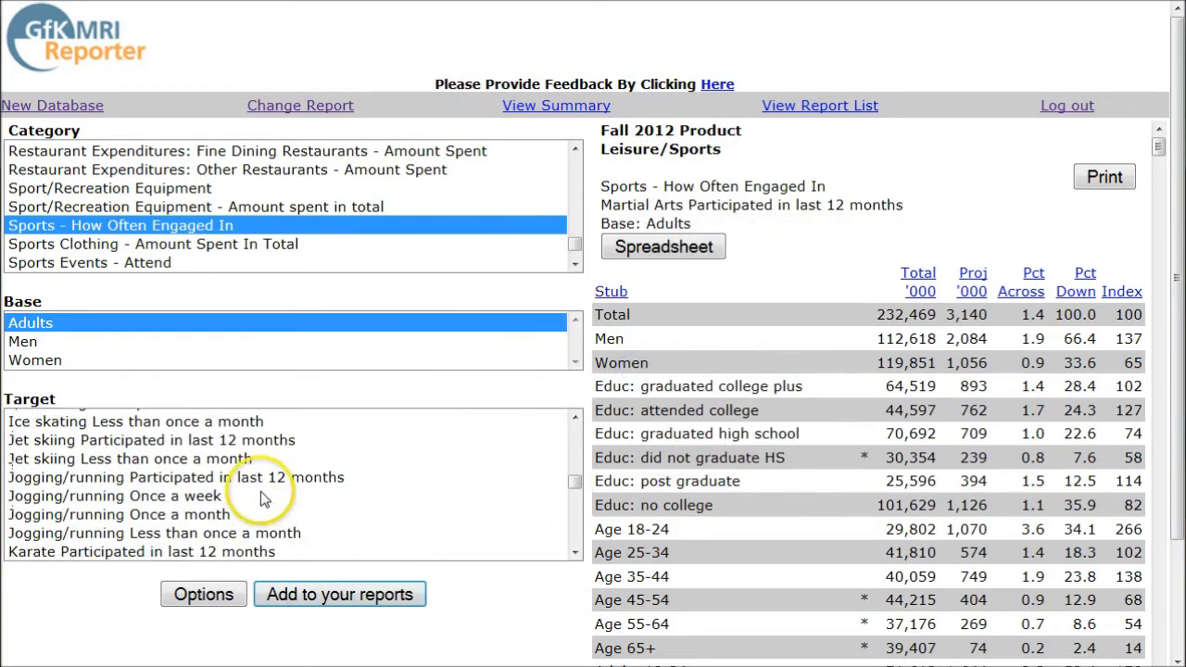
{"action": "scroll", "coordinate": [260, 500], "scroll_direction": "up", "scroll_amount": 10}
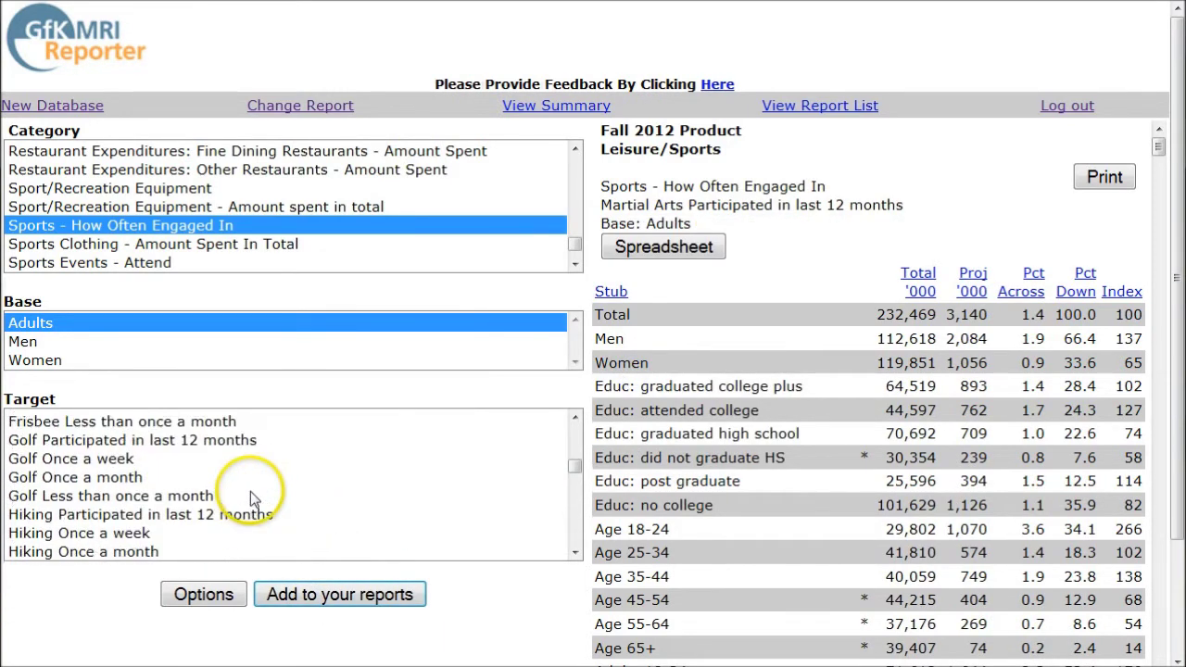
{"action": "scroll", "coordinate": [249, 500], "scroll_direction": "up", "scroll_amount": 2}
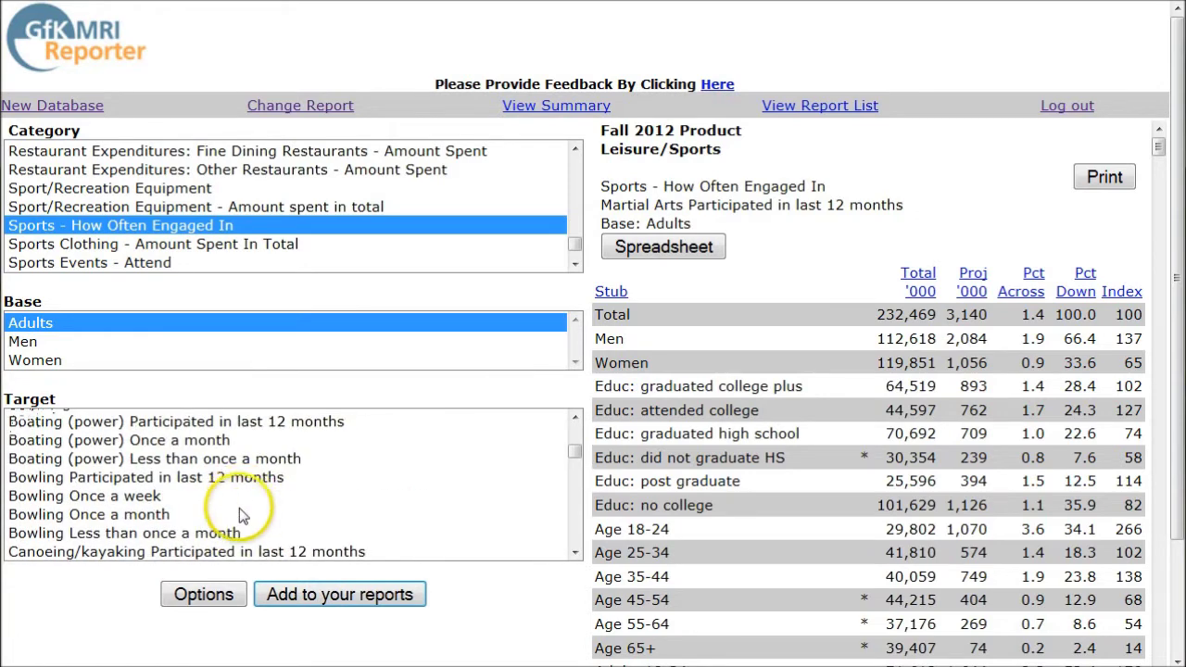
Remove the Athletic Shoes Nike report and export the remaining seven reports to an Excel spreadsheet.
{"action": "left_click", "coordinate": [823, 107]}
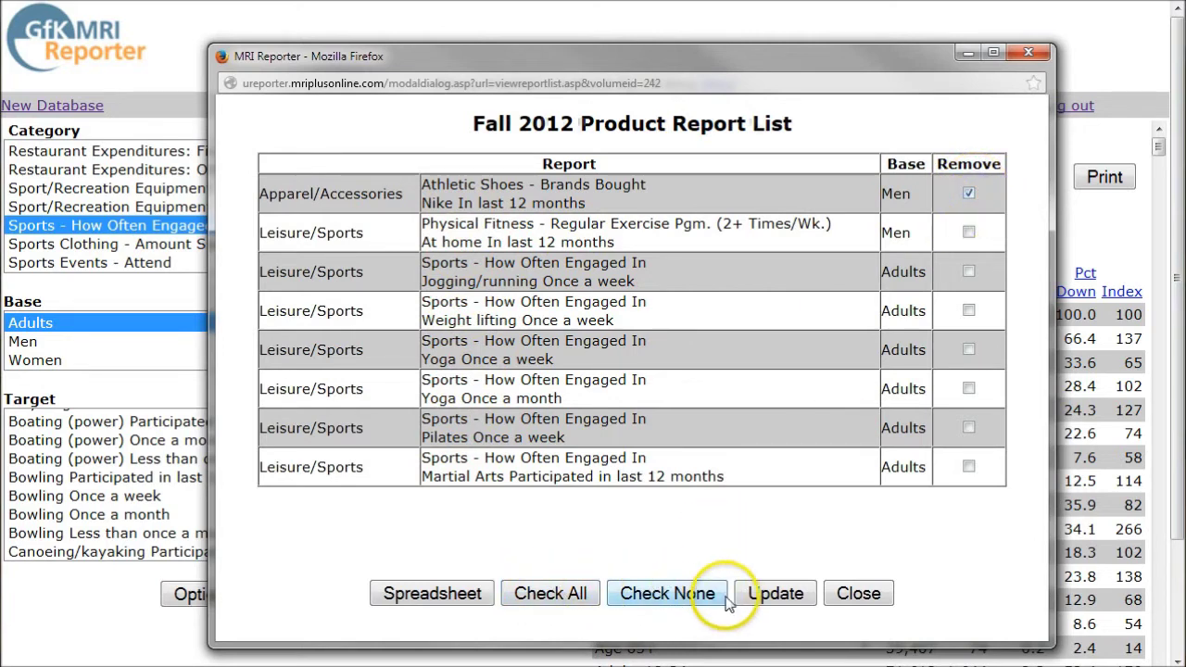
{"action": "left_click", "coordinate": [769, 593]}
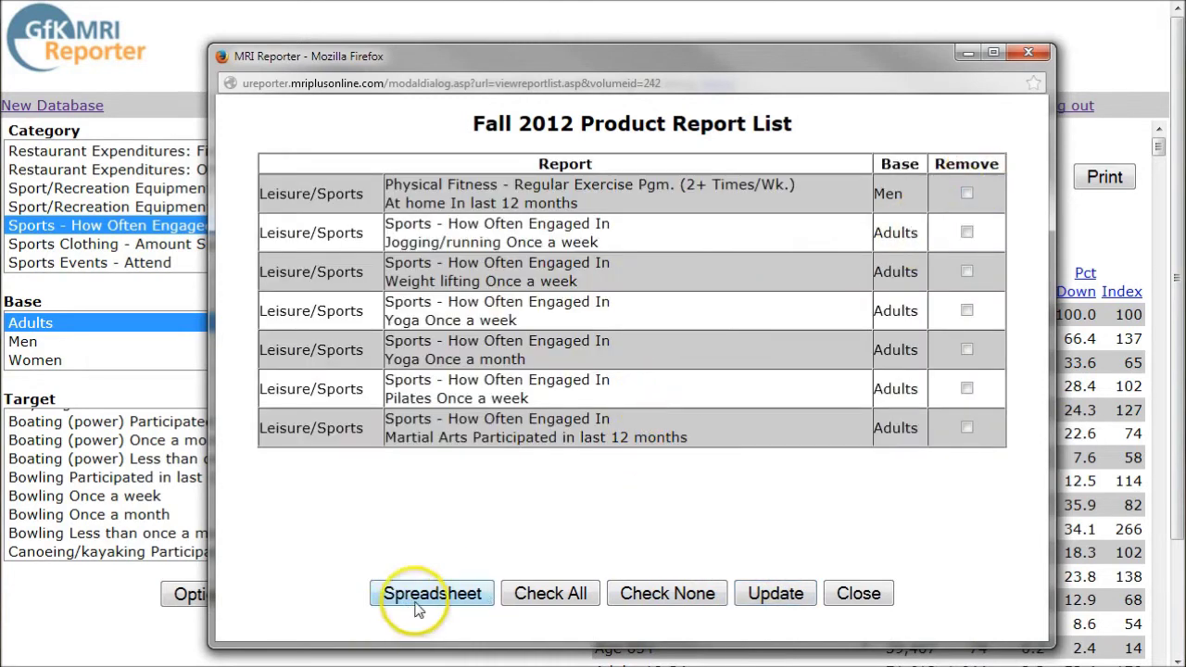
{"action": "left_click", "coordinate": [423, 600]}
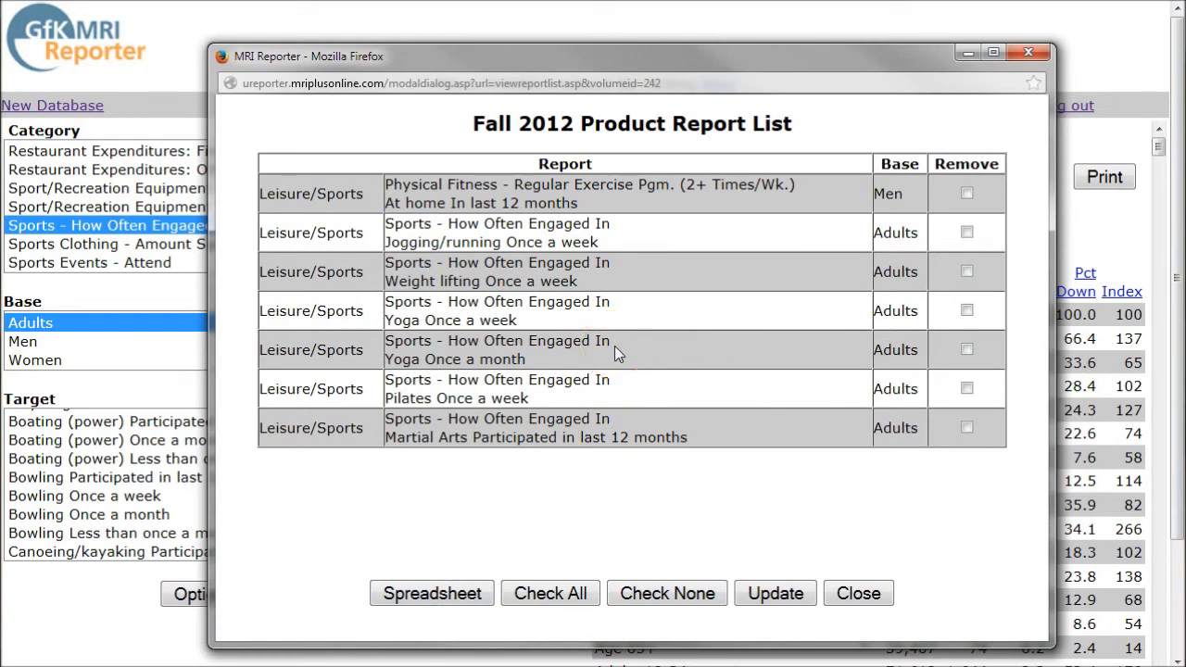
{"action": "left_click", "coordinate": [440, 600]}
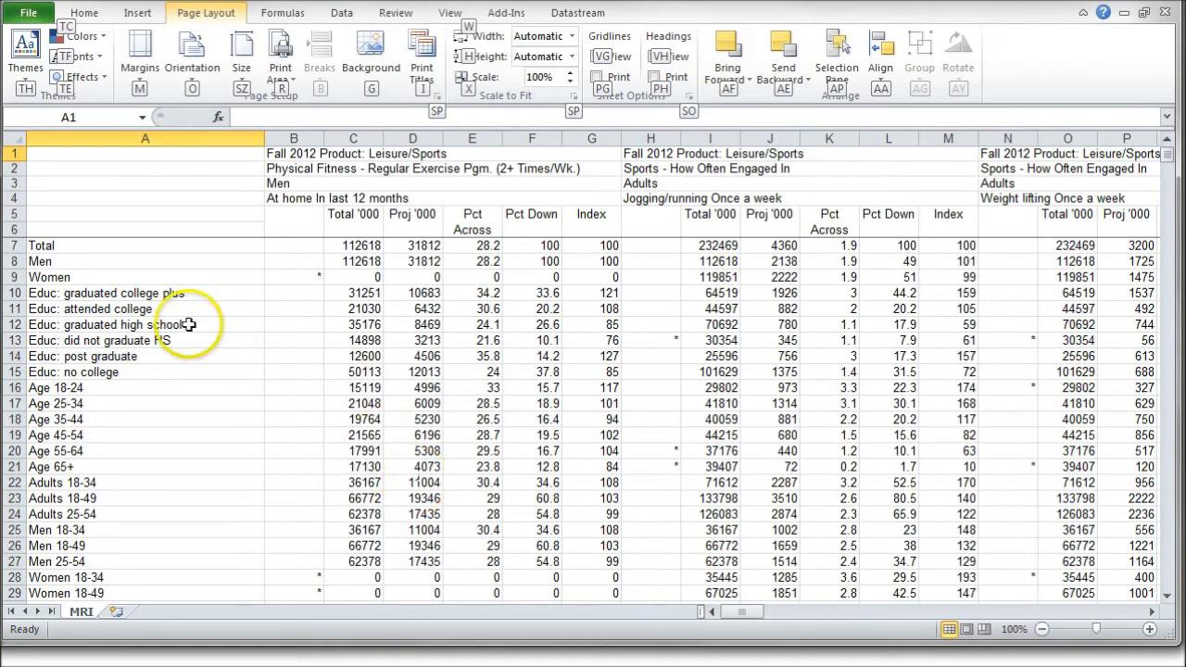
{"action": "left_click", "coordinate": [247, 338]}
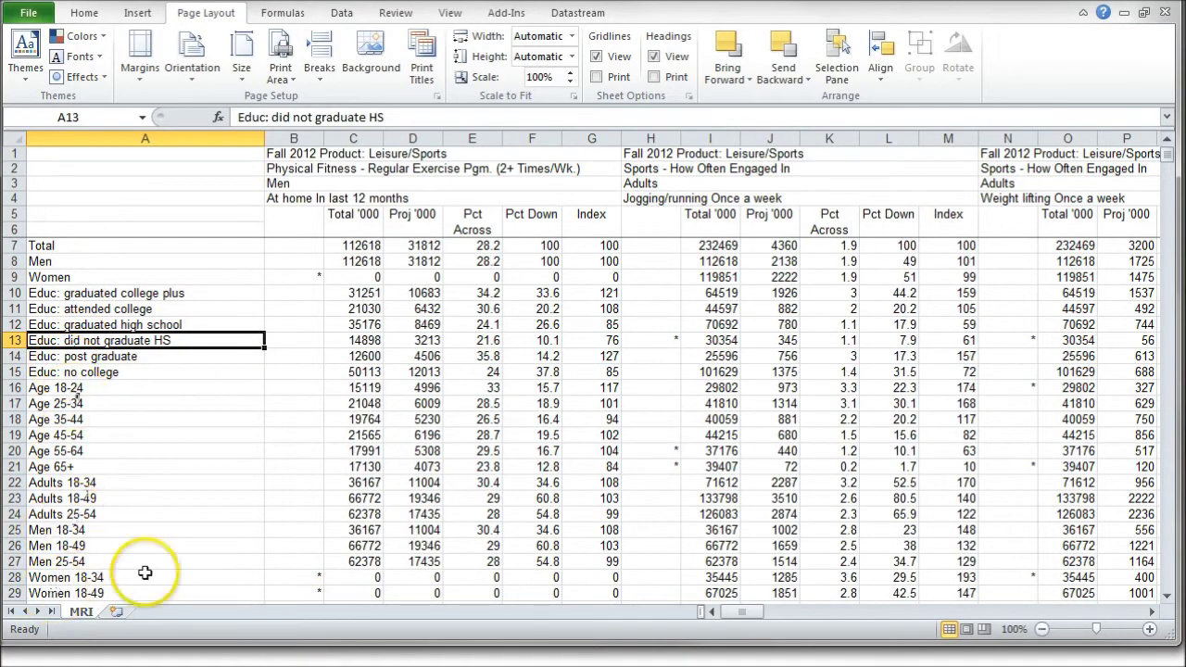
{"action": "left_click_drag", "start_coordinate": [747, 612], "coordinate": [776, 612]}
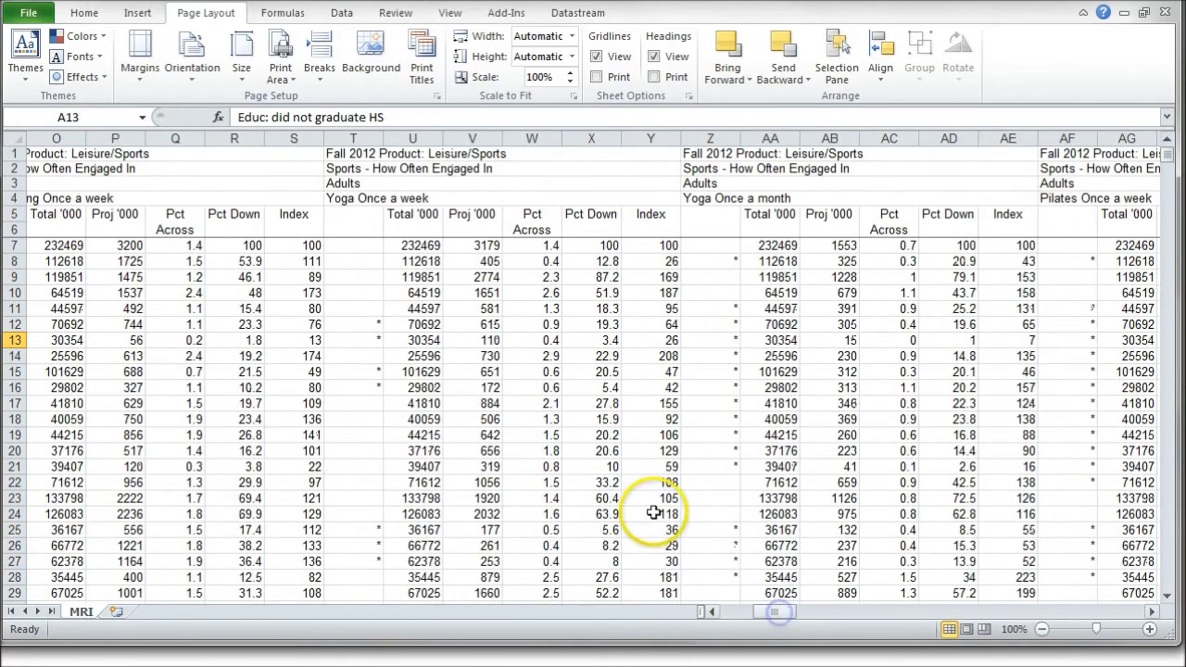
{"action": "left_click", "coordinate": [392, 198]}
{"action": "left_click", "coordinate": [762, 199]}
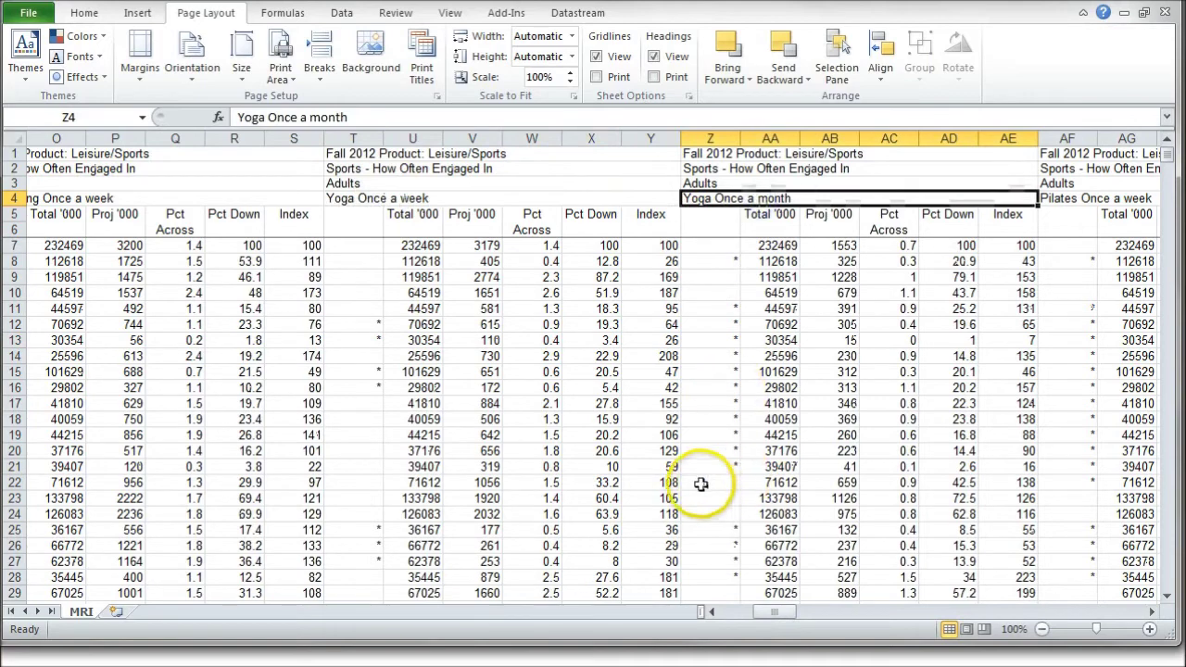
{"action": "left_click_drag", "start_coordinate": [765, 612], "coordinate": [719, 616]}
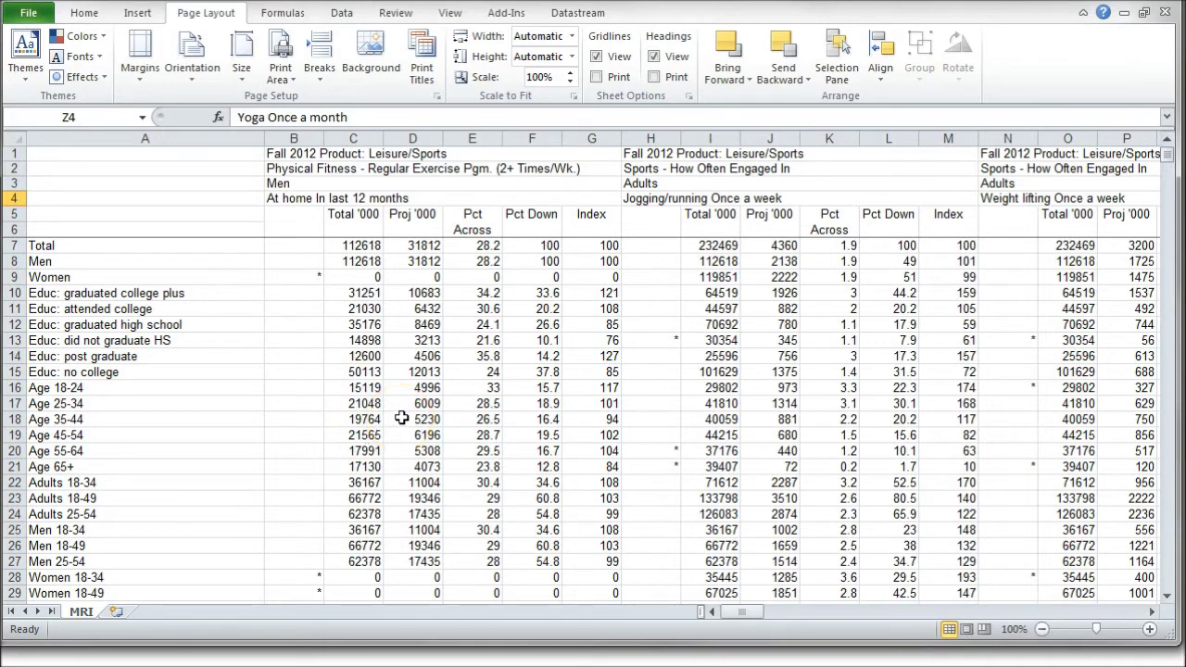
{"action": "scroll", "coordinate": [471, 336], "scroll_direction": "down", "scroll_amount": 2}
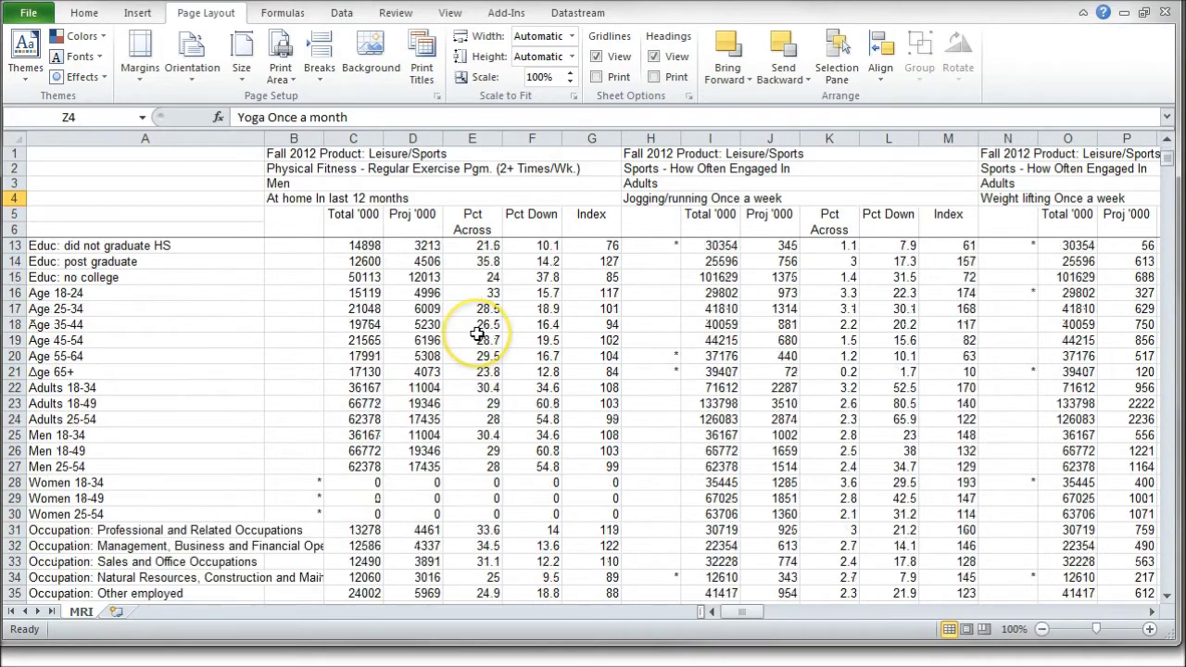
{"action": "scroll", "coordinate": [455, 334], "scroll_direction": "up", "scroll_amount": 2}
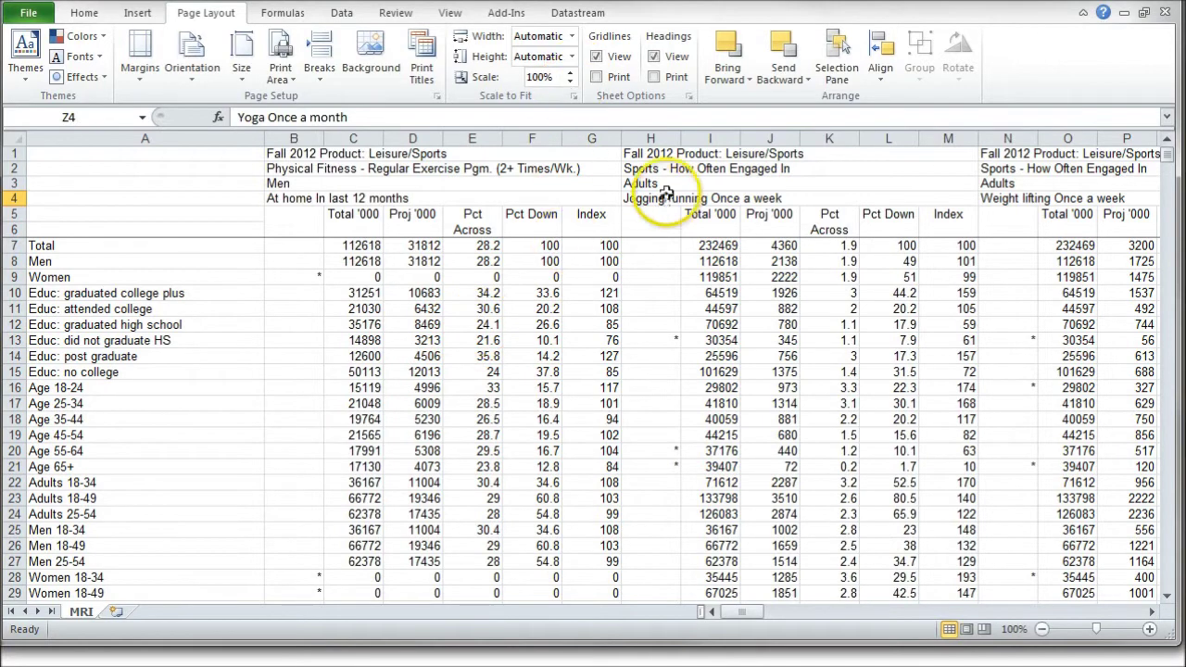
{"action": "left_click", "coordinate": [303, 275]}
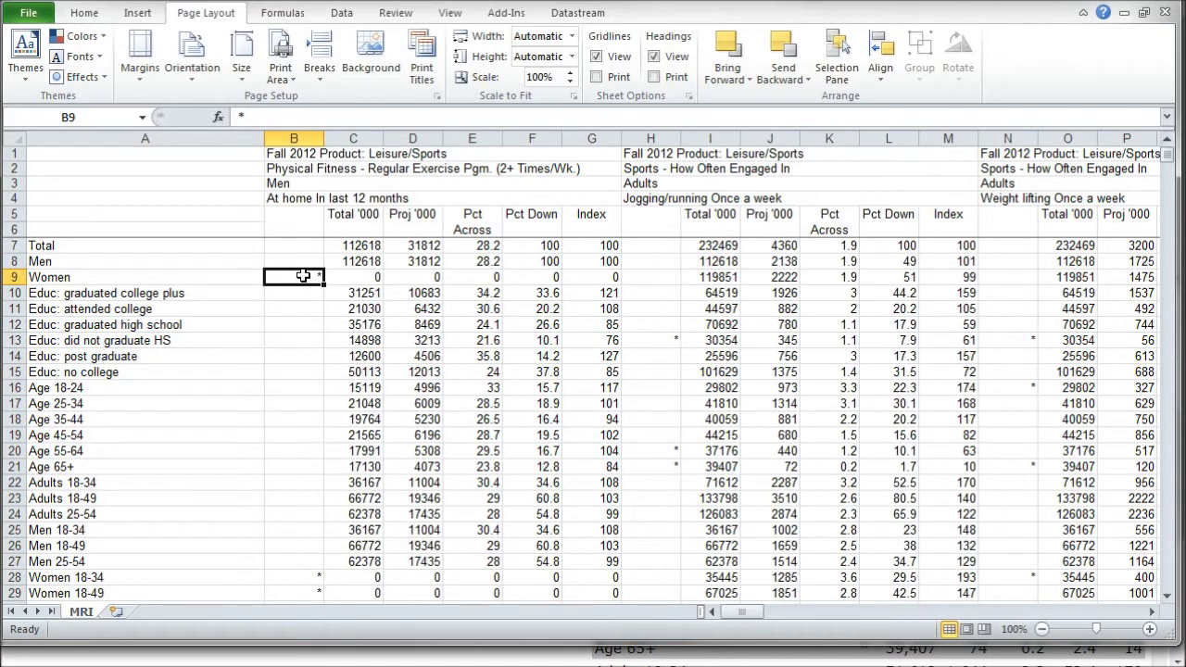
{"action": "left_click", "coordinate": [424, 390]}
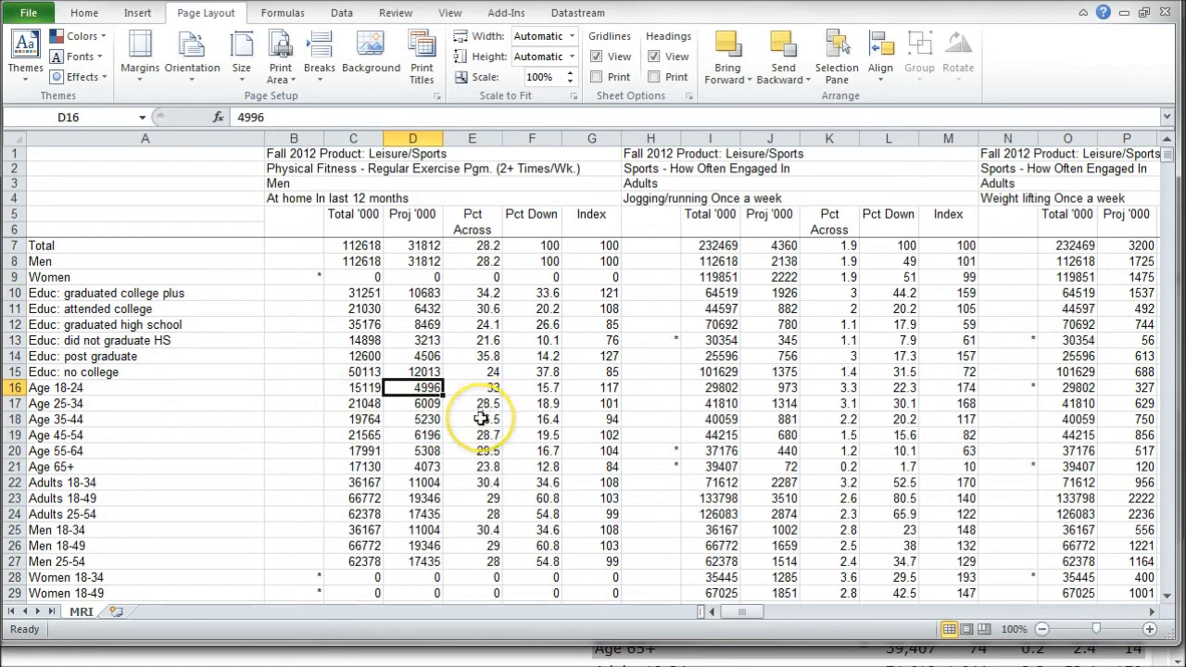
{"action": "left_click", "coordinate": [88, 405]}
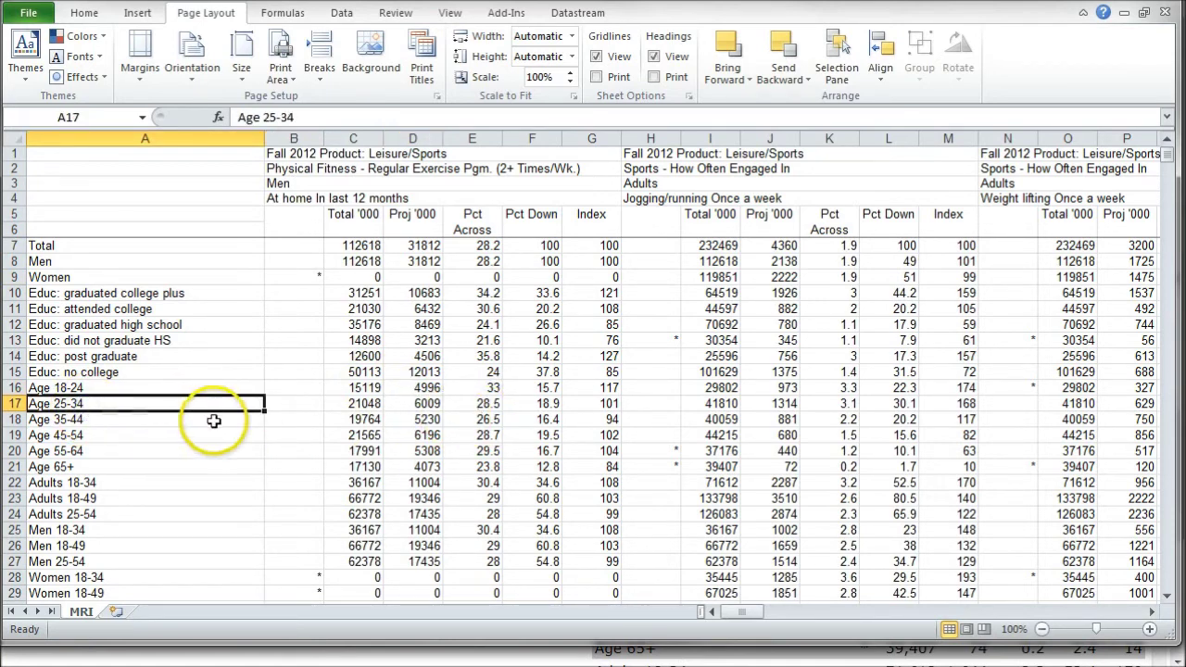
{"action": "left_click", "coordinate": [53, 450]}
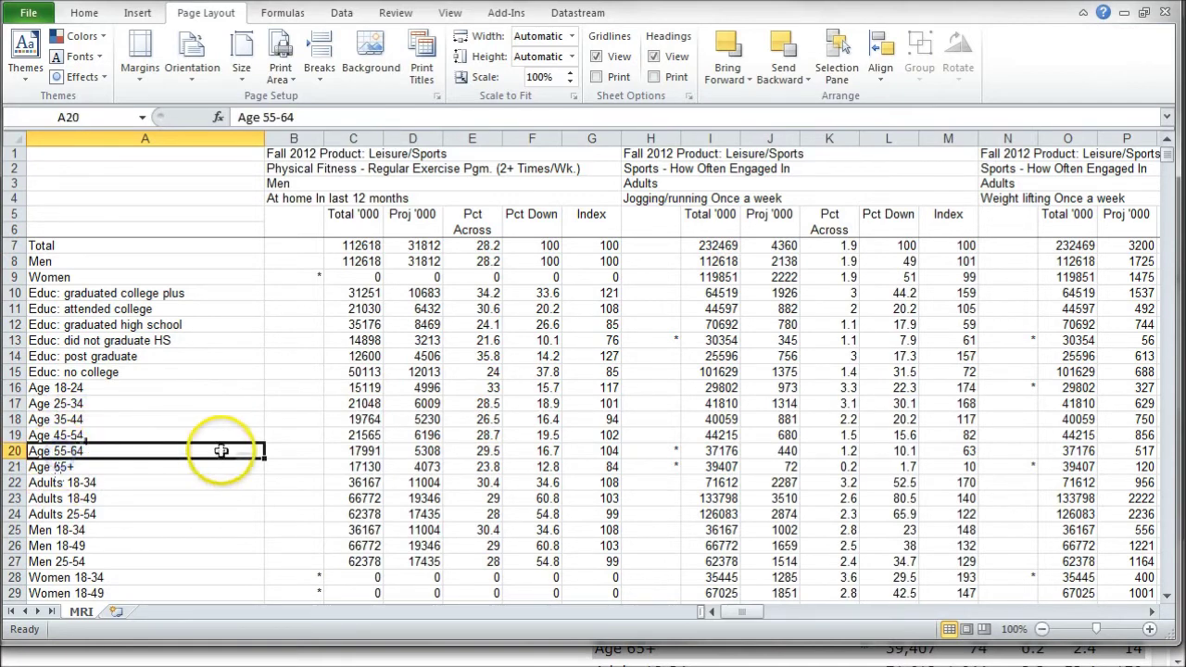
{"action": "scroll", "coordinate": [214, 415], "scroll_direction": "down", "scroll_amount": 3}
{"action": "scroll", "coordinate": [214, 415], "scroll_direction": "down", "scroll_amount": 2}
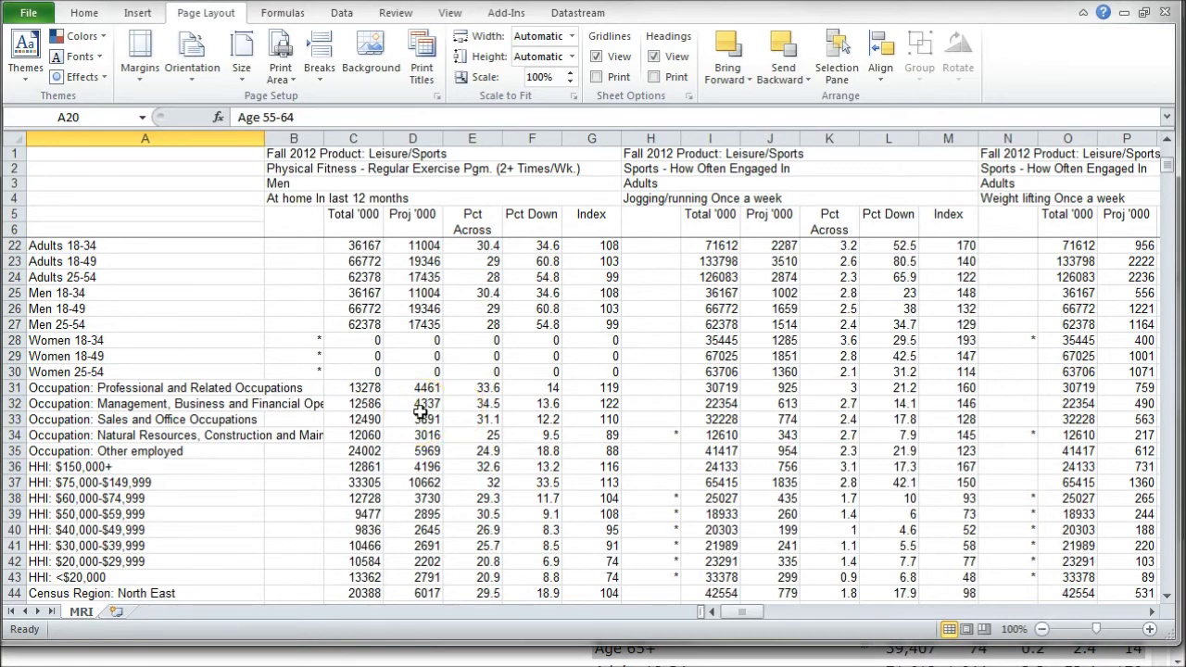
Switch to the browser's Google results for 'census quick facts'.
{"action": "key", "text": "alt+Tab"}
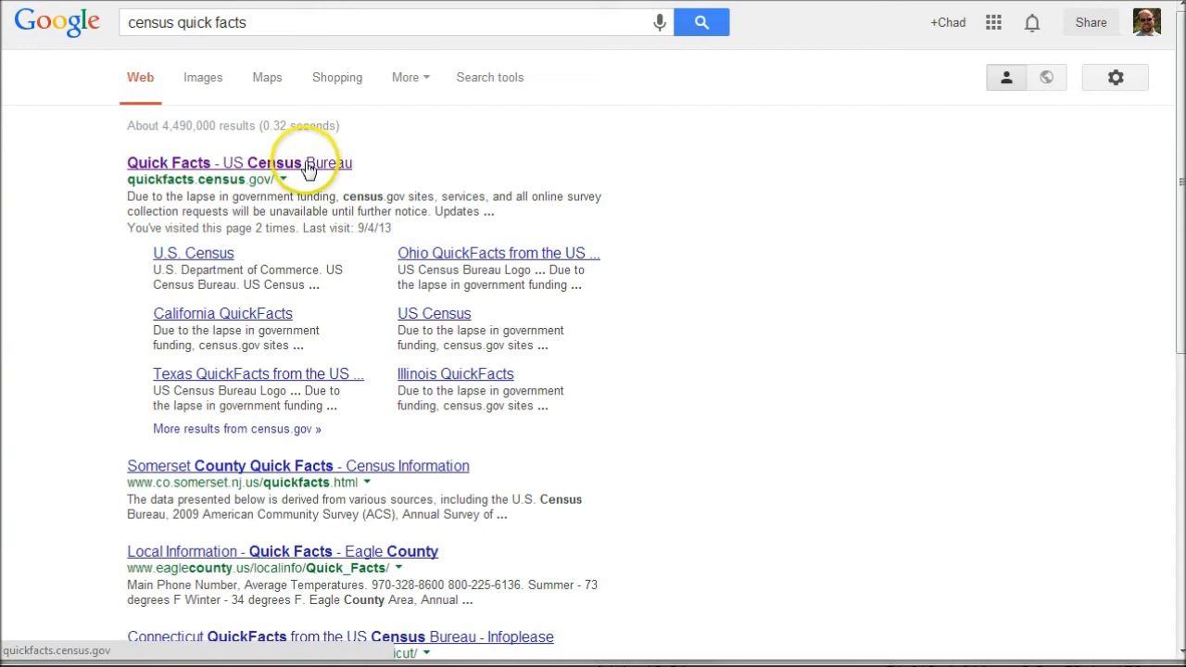
{"action": "left_click", "coordinate": [298, 204]}
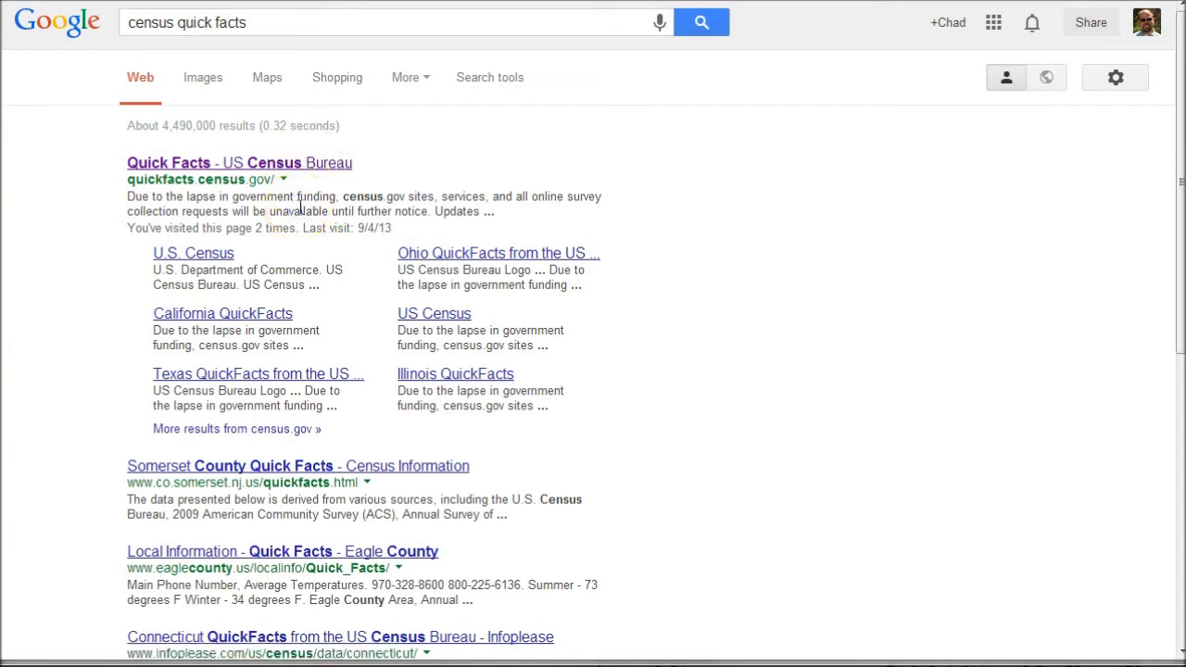